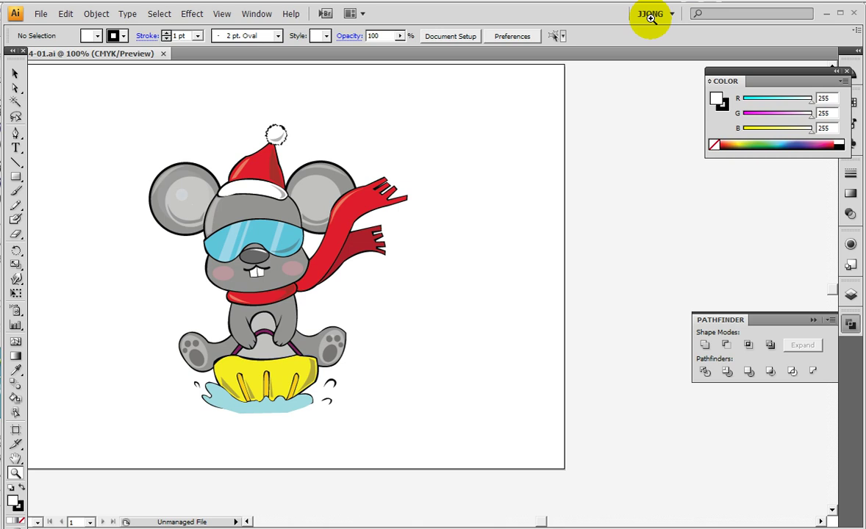
# - Switch the workspace, collapse the toolbox to one column, and pick the Selection tool
pyautogui.click(709, 33)
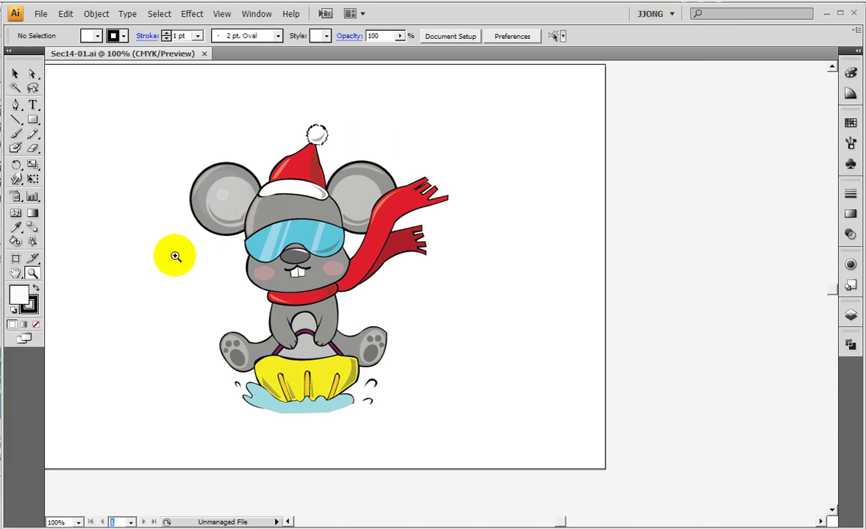
pyautogui.click(10, 52)
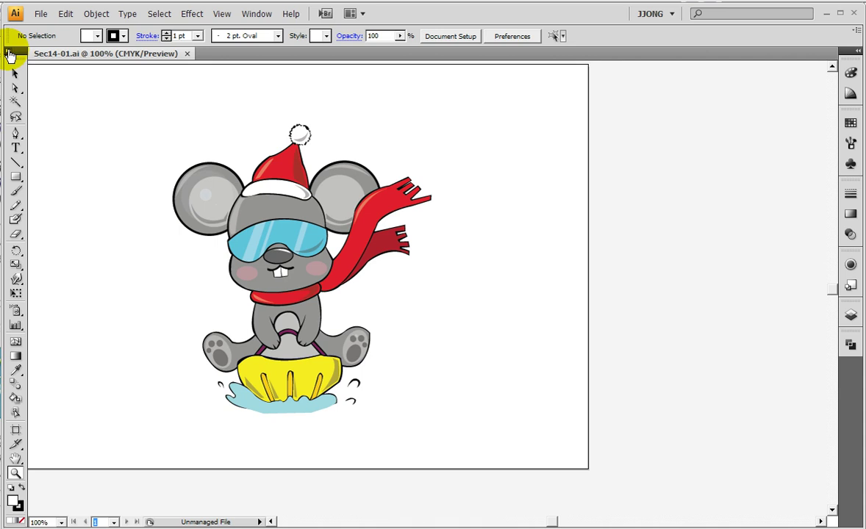
pyautogui.click(15, 73)
# - Scale the mouse group down to about 155 × 174 px and move it to top centre
pyautogui.moveTo(271, 230)
pyautogui.mouseDown()
pyautogui.moveTo(355, 204)
pyautogui.moveTo(345, 195)
pyautogui.mouseUp()
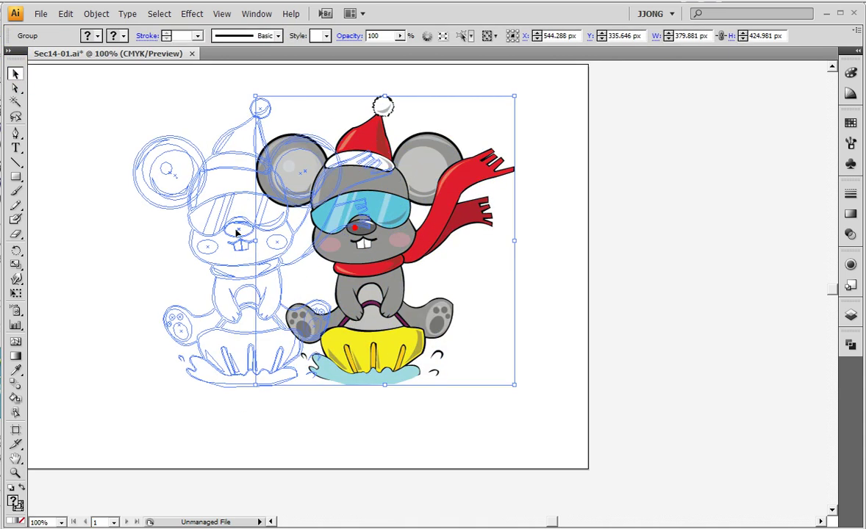
pyautogui.moveTo(472, 345); pyautogui.dragTo(349, 346)
pyautogui.moveTo(392, 387); pyautogui.dragTo(272, 220)
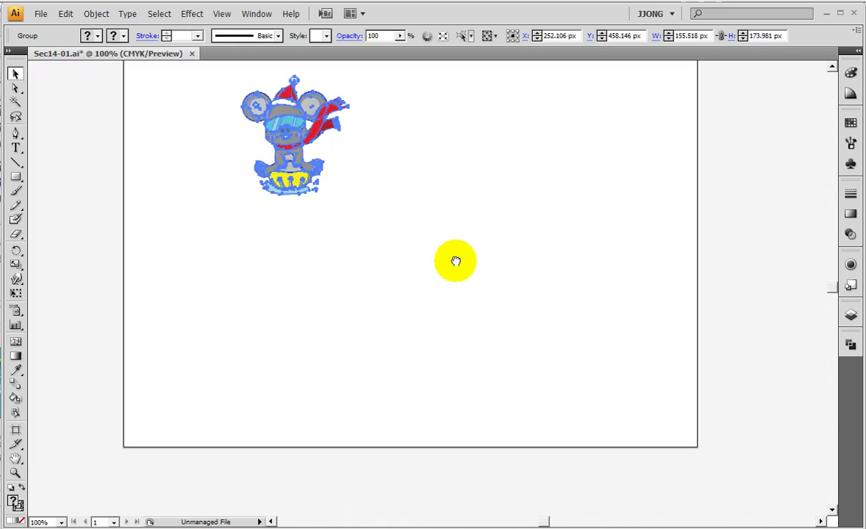
pyautogui.moveTo(276, 168); pyautogui.dragTo(394, 165)
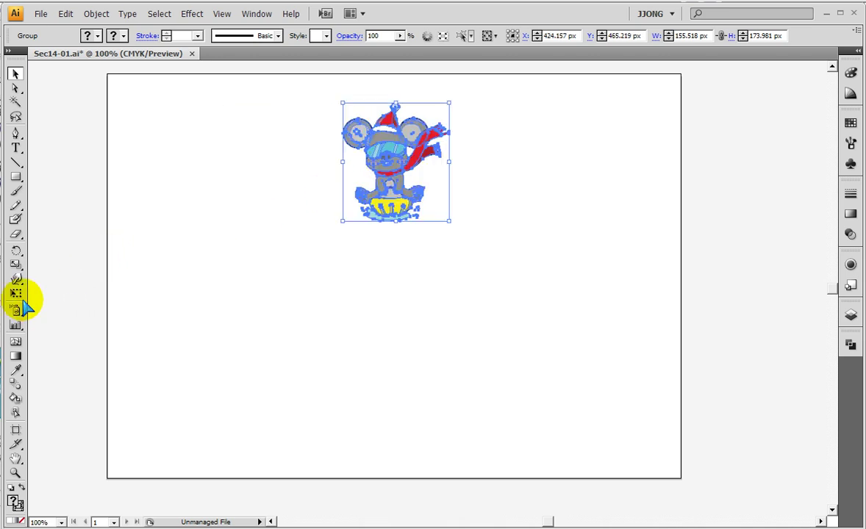
# - Pick the Rotate Tool from the Rotate/Reflect flyout, then paste a screen capture into Paint
pyautogui.click(15, 250)
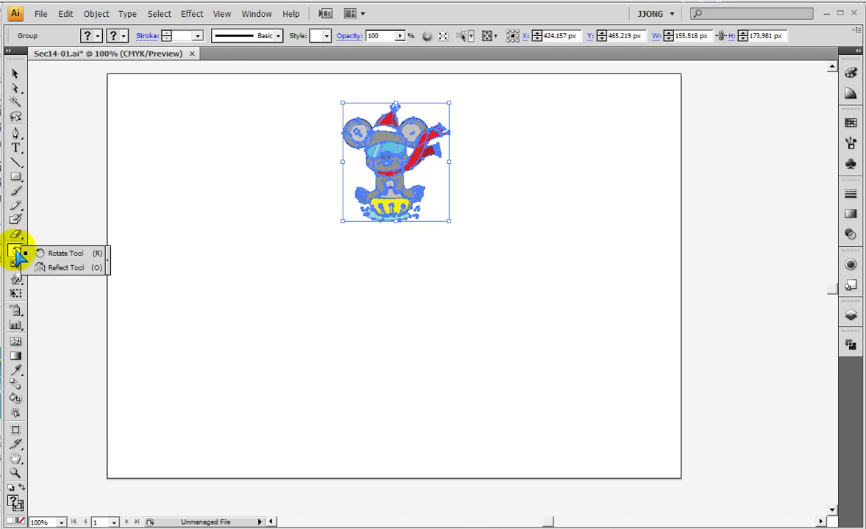
pyautogui.moveTo(16, 253); pyautogui.dragTo(70, 259)
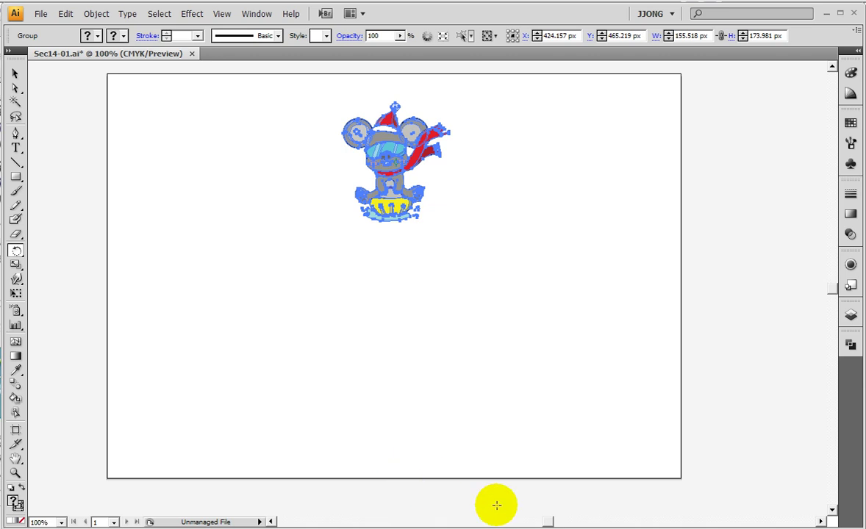
pyautogui.hotkey('ctrl', 'v')
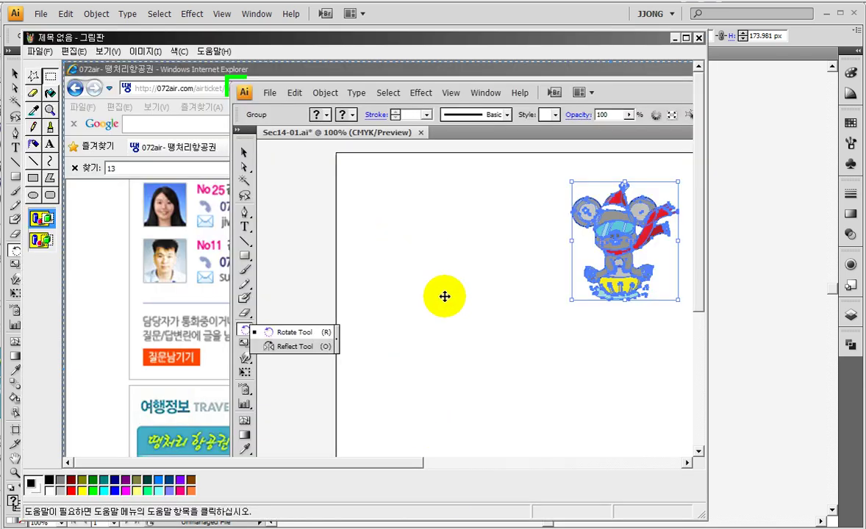
# - Magnify the Paint capture on the Rotate/Reflect flyout and circle it in red, then clear the circle
pyautogui.click(50, 110)
pyautogui.click(279, 345)
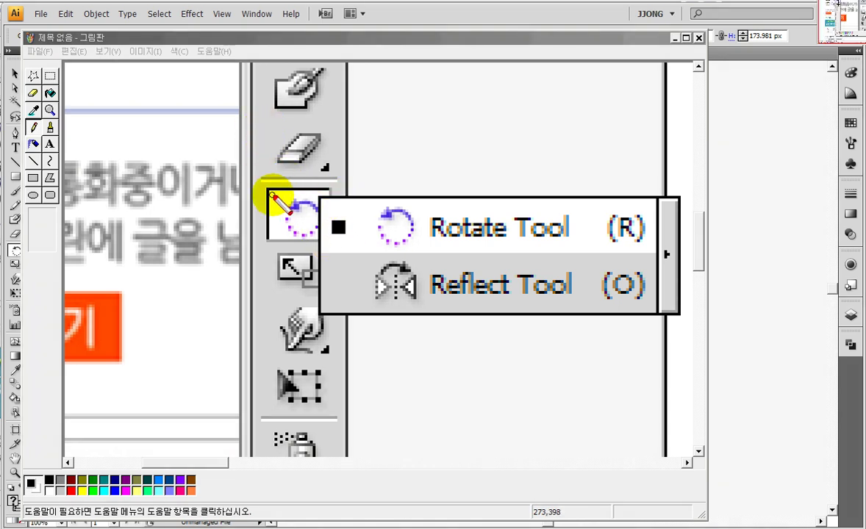
pyautogui.moveTo(319, 179); pyautogui.dragTo(700, 344)
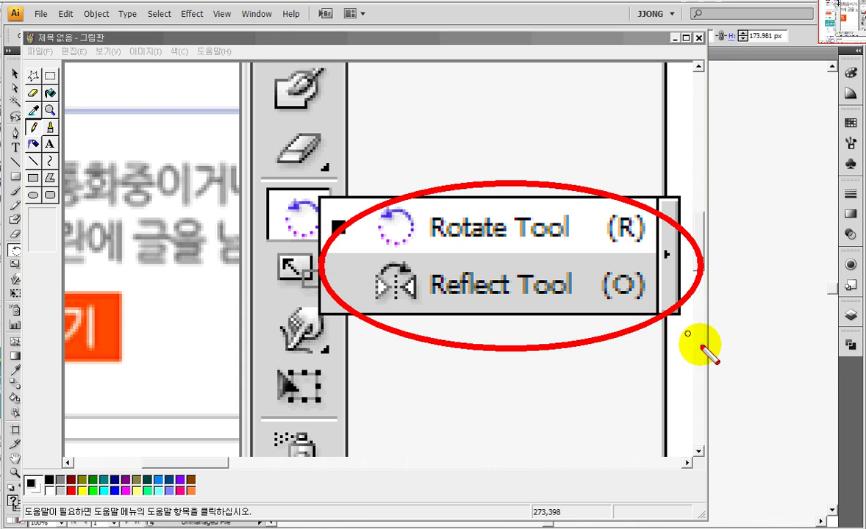
pyautogui.click(666, 37)
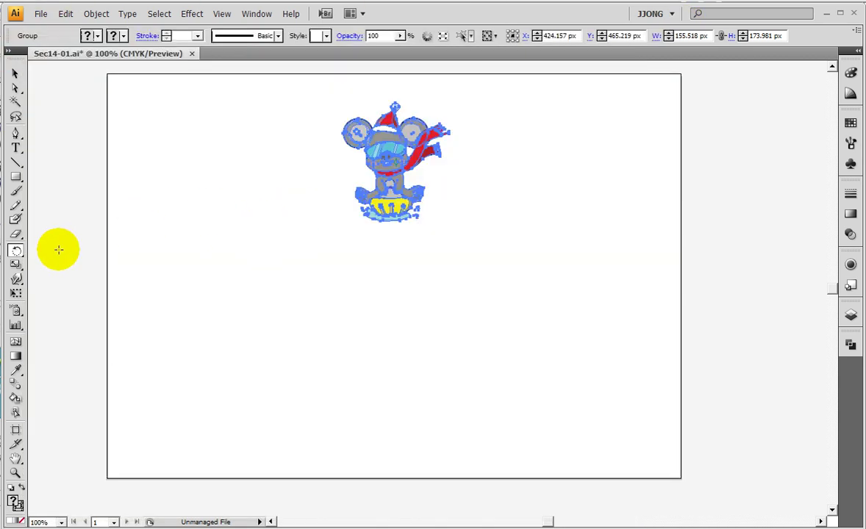
# - Sketch red curved arrows around the mouse to illustrate rotation, then clear them
pyautogui.scroll(1, 323, 265)
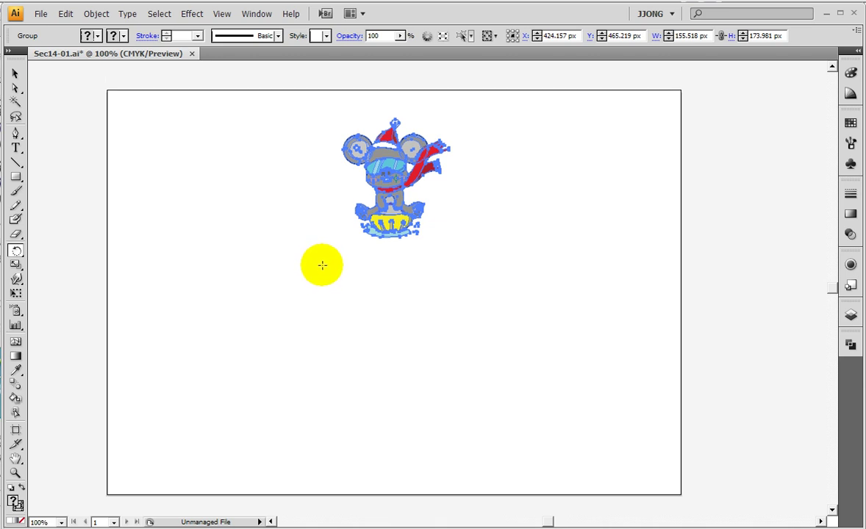
pyautogui.moveTo(284, 213)
pyautogui.mouseDown()
pyautogui.moveTo(340, 293)
pyautogui.moveTo(285, 215)
pyautogui.mouseUp()
pyautogui.moveTo(307, 259)
pyautogui.mouseDown()
pyautogui.moveTo(332, 292)
pyautogui.moveTo(471, 309)
pyautogui.moveTo(518, 237)
pyautogui.moveTo(519, 209)
pyautogui.moveTo(557, 242)
pyautogui.mouseUp()
pyautogui.moveTo(252, 150)
pyautogui.mouseDown()
pyautogui.moveTo(279, 85)
pyautogui.moveTo(409, 88)
pyautogui.moveTo(483, 134)
pyautogui.moveTo(510, 105)
pyautogui.mouseUp()
pyautogui.moveTo(457, 118); pyautogui.dragTo(486, 135)
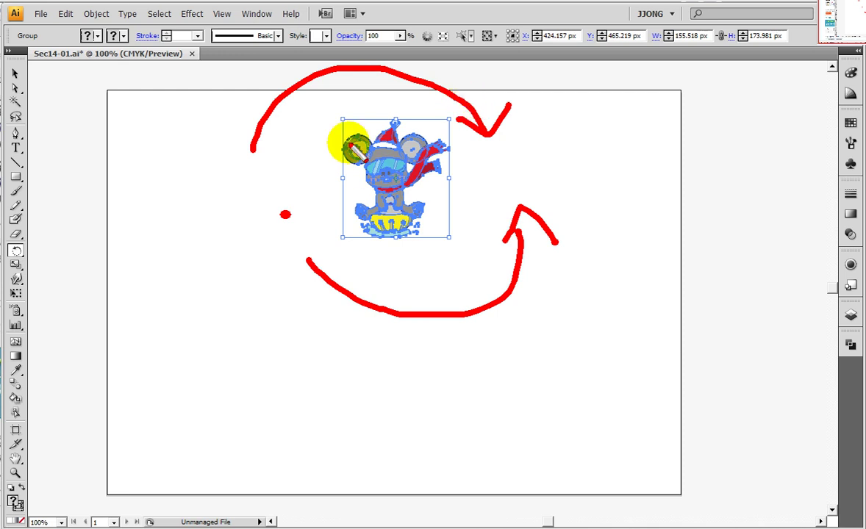
pyautogui.press('Escape')
# - Drag-rotate the mouse around its centre, then undo to restore it upright
pyautogui.moveTo(300, 139)
pyautogui.mouseDown()
pyautogui.moveTo(491, 155)
pyautogui.moveTo(497, 118)
pyautogui.mouseUp()
pyautogui.moveTo(507, 296)
pyautogui.mouseDown()
pyautogui.moveTo(307, 302)
pyautogui.moveTo(269, 249)
pyautogui.mouseUp()
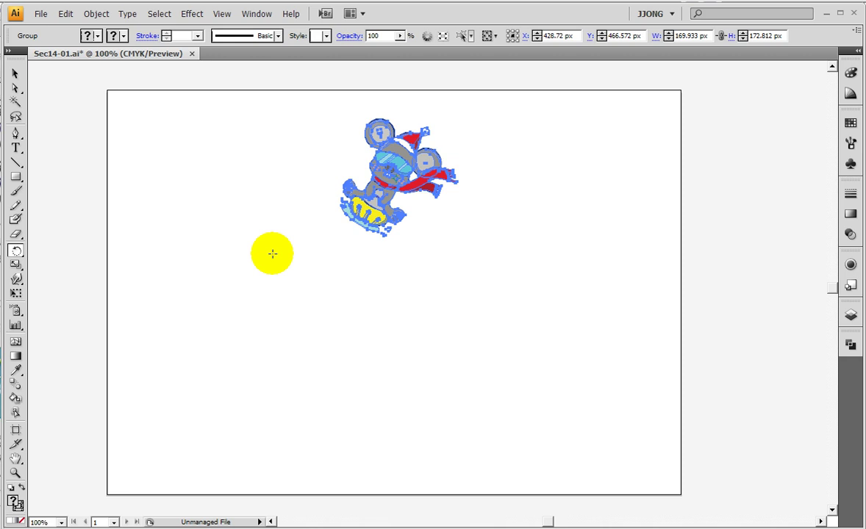
pyautogui.hotkey('ctrl', 'z')
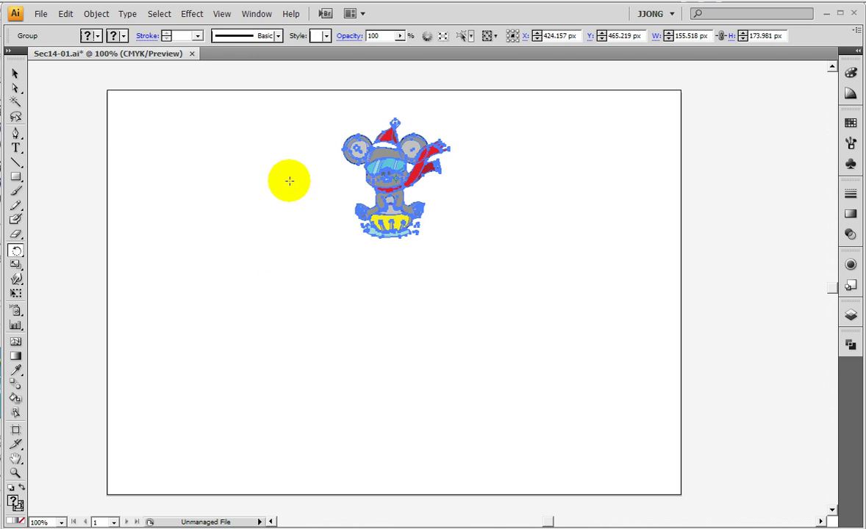
# - Annotate a red circular arrow and centre crosshair on the mouse, then clear them
pyautogui.press('ctrl')
pyautogui.moveTo(297, 226)
pyautogui.mouseDown()
pyautogui.moveTo(414, 266)
pyautogui.moveTo(382, 254)
pyautogui.mouseUp()
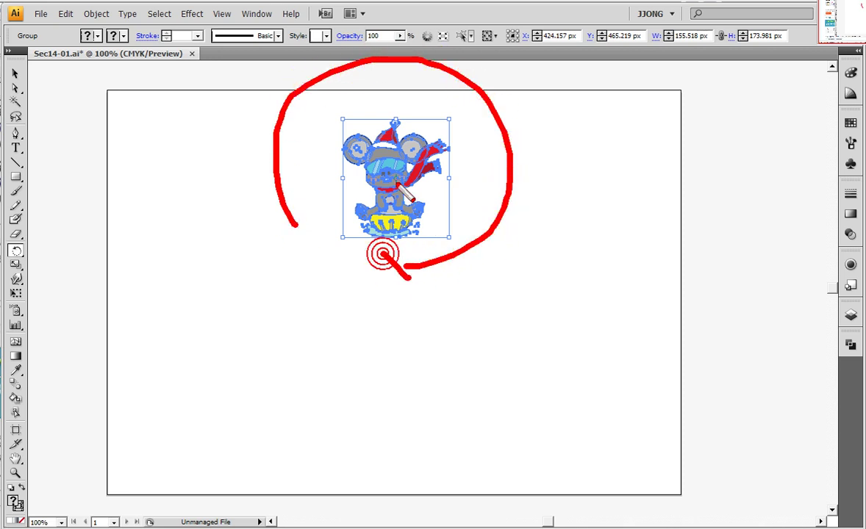
pyautogui.moveTo(357, 174); pyautogui.dragTo(442, 176)
pyautogui.moveTo(397, 141); pyautogui.dragTo(401, 219)
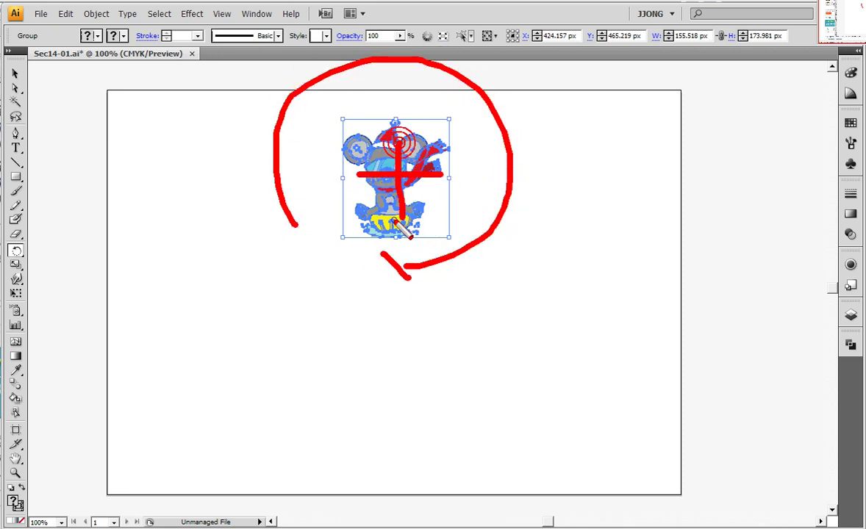
pyautogui.press('Escape')
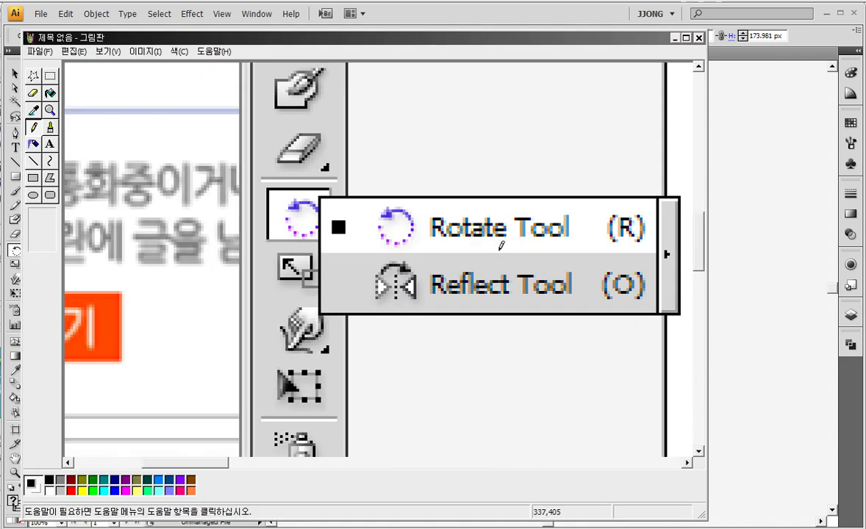
# - Paste screen captures into Paint and position one so the mouse's face shows
pyautogui.hotkey('ctrl', 'v')
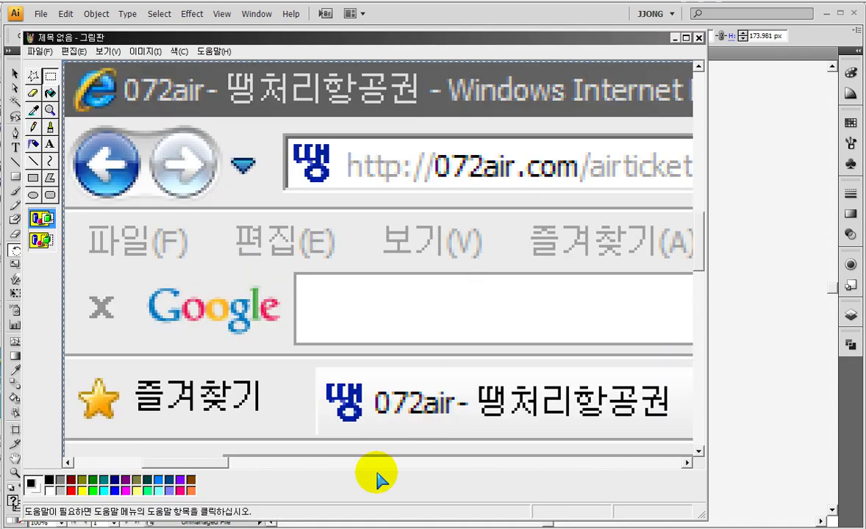
pyautogui.moveTo(207, 463); pyautogui.dragTo(383, 465)
pyautogui.moveTo(703, 243); pyautogui.dragTo(700, 445)
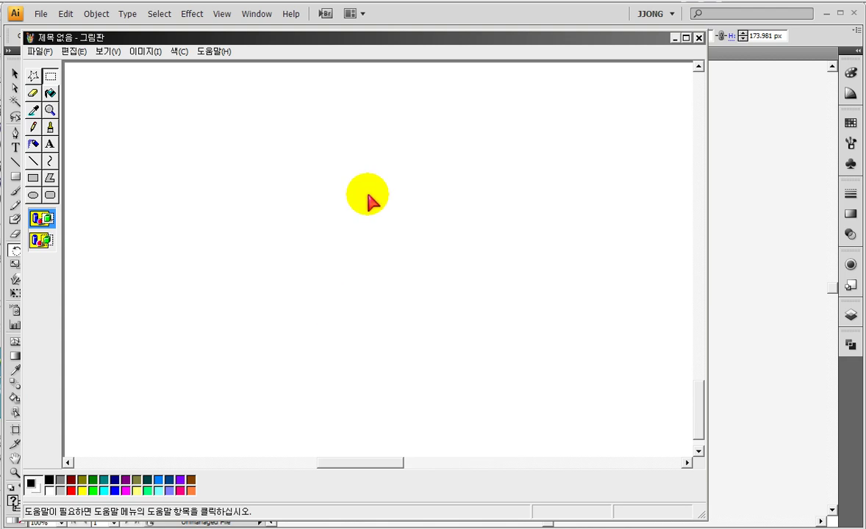
pyautogui.hotkey('ctrl', 'v')
pyautogui.moveTo(459, 322); pyautogui.dragTo(167, 247)
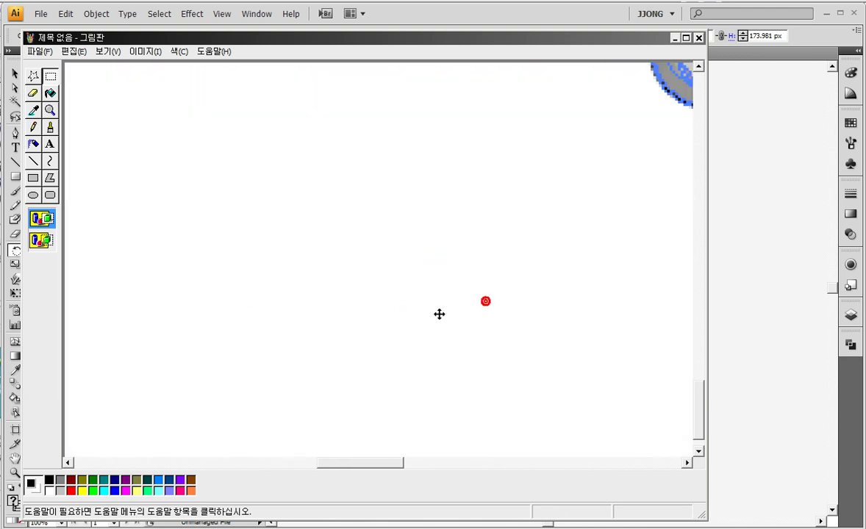
pyautogui.moveTo(167, 248)
pyautogui.mouseDown()
pyautogui.moveTo(481, 277)
pyautogui.moveTo(285, 338)
pyautogui.mouseUp()
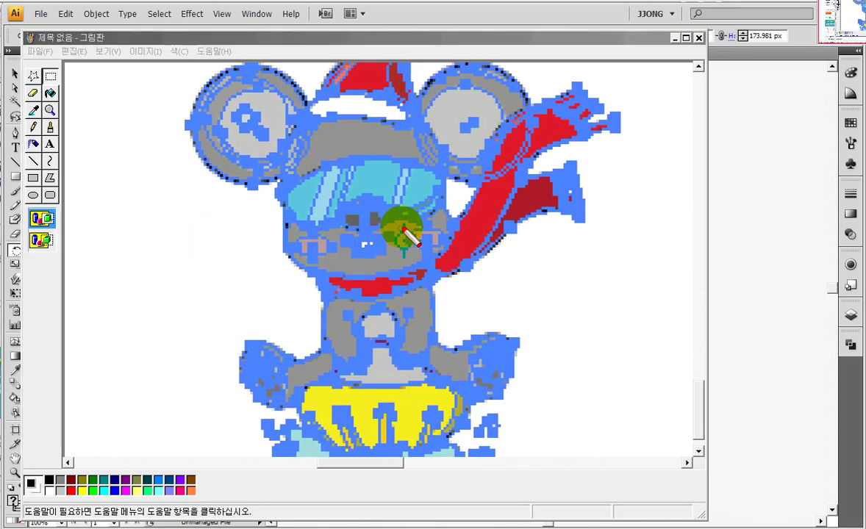
# - Mark the face centre with a red cross and dot, plus a note and line down-left
pyautogui.moveTo(361, 240); pyautogui.dragTo(459, 241)
pyautogui.moveTo(404, 198); pyautogui.dragTo(404, 288)
pyautogui.moveTo(397, 242)
pyautogui.mouseDown()
pyautogui.moveTo(397, 232)
pyautogui.moveTo(410, 242)
pyautogui.moveTo(401, 239)
pyautogui.mouseUp()
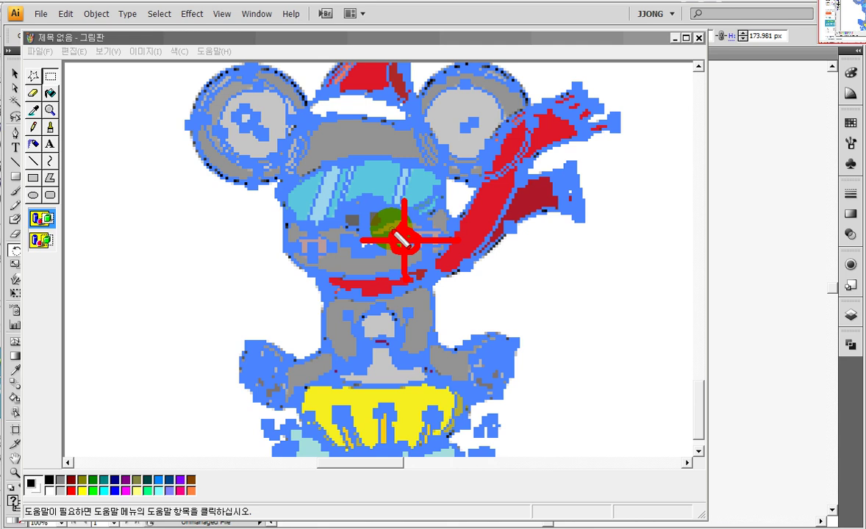
pyautogui.moveTo(583, 250)
pyautogui.mouseDown()
pyautogui.moveTo(637, 290)
pyautogui.moveTo(553, 306)
pyautogui.moveTo(589, 372)
pyautogui.mouseUp()
pyautogui.moveTo(403, 239)
pyautogui.mouseDown()
pyautogui.moveTo(201, 344)
pyautogui.moveTo(145, 426)
pyautogui.moveTo(128, 433)
pyautogui.moveTo(108, 425)
pyautogui.moveTo(165, 433)
pyautogui.mouseUp()
pyautogui.moveTo(127, 409); pyautogui.dragTo(127, 477)
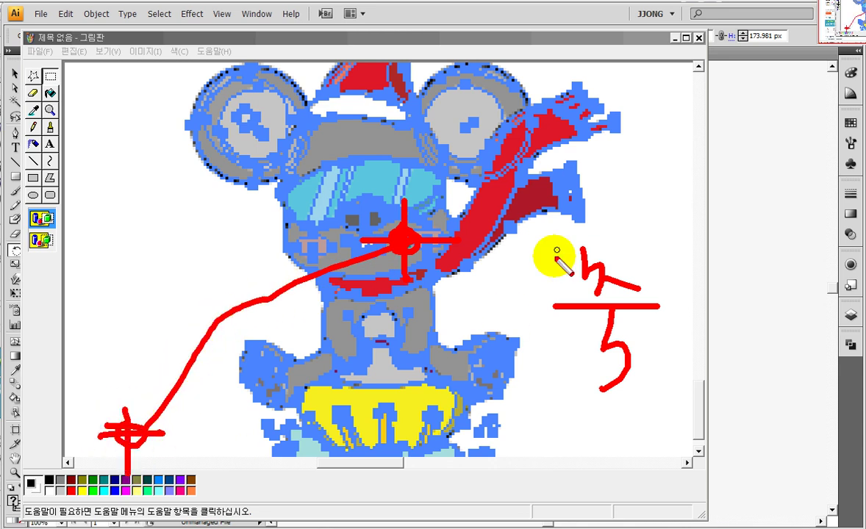
pyautogui.press('Escape')
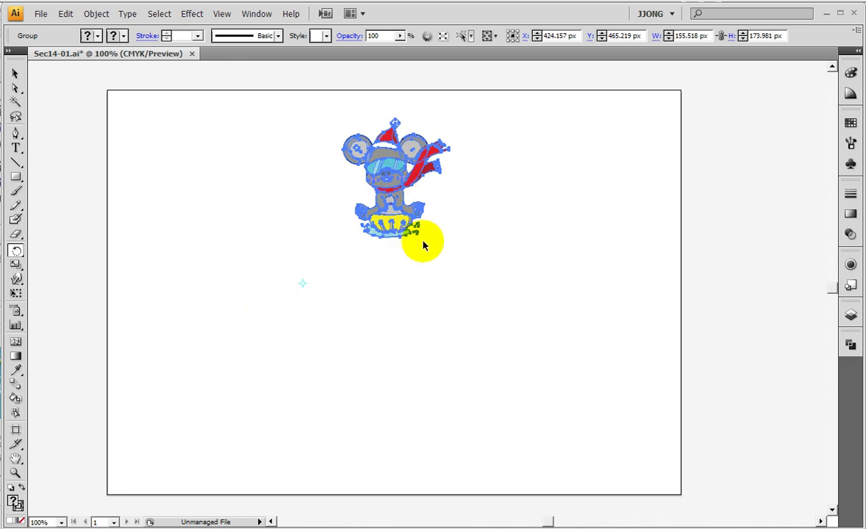
# - Sketch red arcs showing rotation about an outside point, then drag-rotate the mouse around it
pyautogui.moveTo(272, 283)
pyautogui.mouseDown()
pyautogui.moveTo(319, 280)
pyautogui.moveTo(300, 309)
pyautogui.mouseUp()
pyautogui.moveTo(317, 356)
pyautogui.mouseDown()
pyautogui.moveTo(280, 355)
pyautogui.moveTo(230, 162)
pyautogui.moveTo(279, 155)
pyautogui.moveTo(271, 198)
pyautogui.mouseUp()
pyautogui.moveTo(430, 209)
pyautogui.mouseDown()
pyautogui.moveTo(464, 309)
pyautogui.moveTo(184, 393)
pyautogui.moveTo(174, 423)
pyautogui.mouseUp()
pyautogui.moveTo(174, 374); pyautogui.dragTo(224, 386)
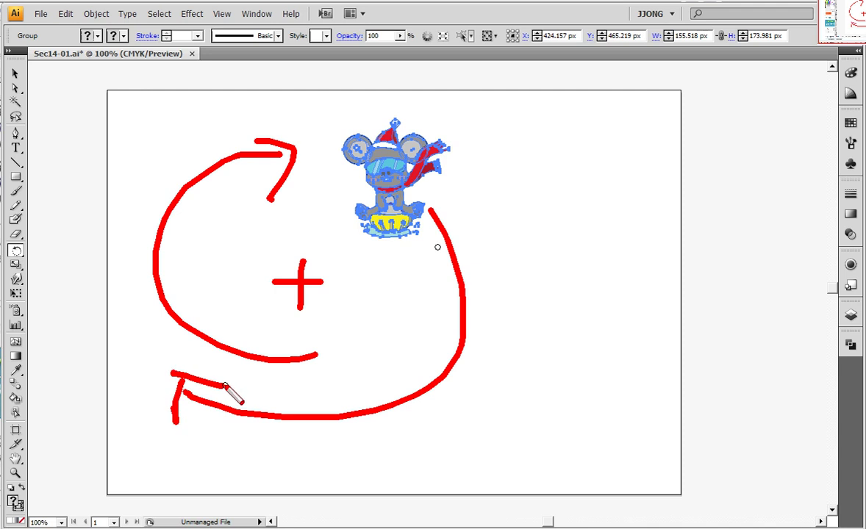
pyautogui.moveTo(417, 190)
pyautogui.mouseDown()
pyautogui.moveTo(447, 414)
pyautogui.moveTo(129, 294)
pyautogui.moveTo(311, 167)
pyautogui.mouseUp()
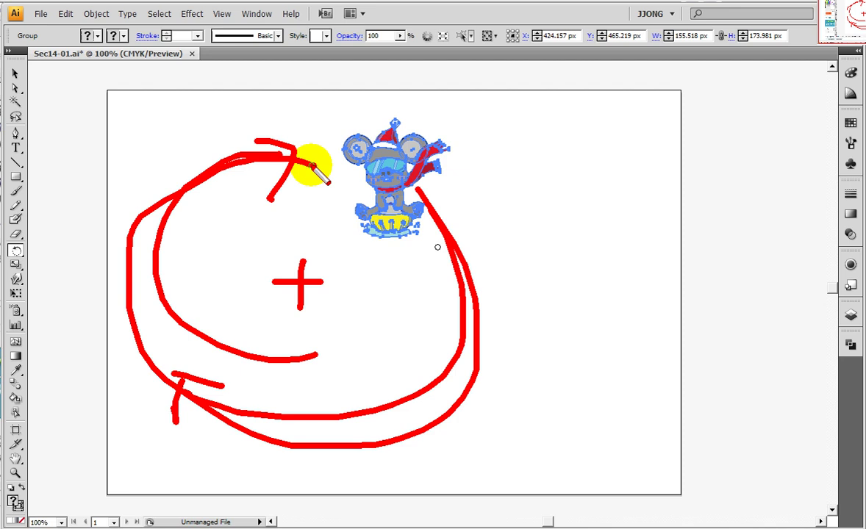
pyautogui.press('Escape')
pyautogui.moveTo(425, 200)
pyautogui.mouseDown()
pyautogui.moveTo(439, 339)
pyautogui.moveTo(158, 314)
pyautogui.moveTo(338, 140)
pyautogui.moveTo(336, 404)
pyautogui.moveTo(212, 193)
pyautogui.moveTo(314, 400)
pyautogui.moveTo(330, 230)
pyautogui.moveTo(319, 460)
pyautogui.moveTo(300, 178)
pyautogui.moveTo(332, 434)
pyautogui.moveTo(442, 250)
pyautogui.moveTo(537, 310)
pyautogui.mouseUp()
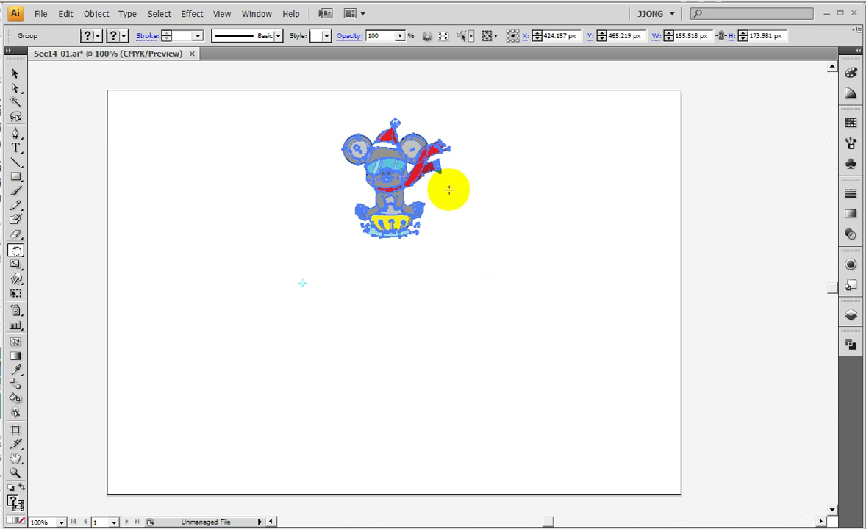
pyautogui.moveTo(28, 264)
pyautogui.mouseDown()
pyautogui.moveTo(33, 242)
pyautogui.moveTo(3, 254)
pyautogui.moveTo(22, 233)
pyautogui.moveTo(22, 257)
pyautogui.moveTo(44, 264)
pyautogui.moveTo(29, 261)
pyautogui.mouseUp()
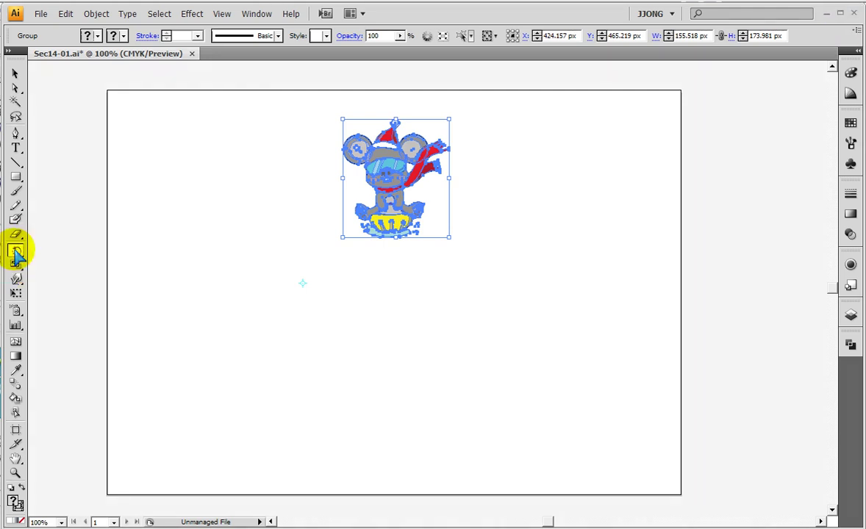
# - Set the Rotate dialog angle to 15° and make a rotated copy of the mouse
pyautogui.doubleClick(16, 251)
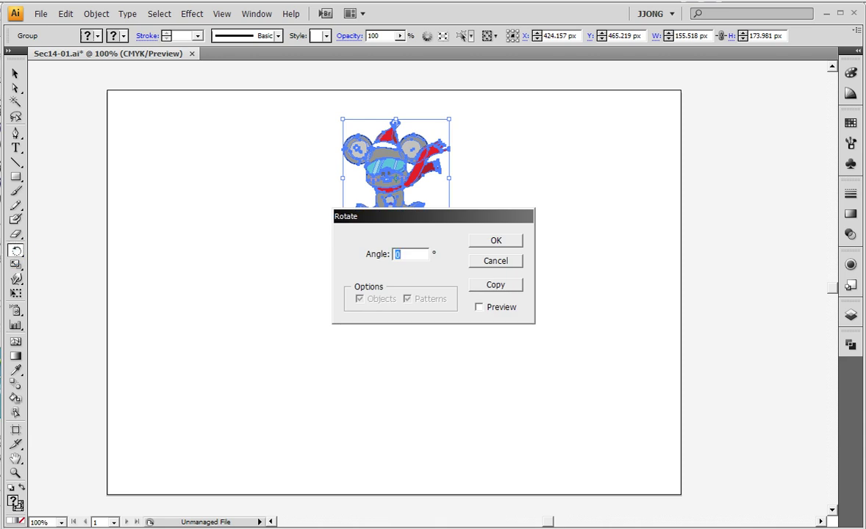
pyautogui.moveTo(375, 216); pyautogui.dragTo(160, 229)
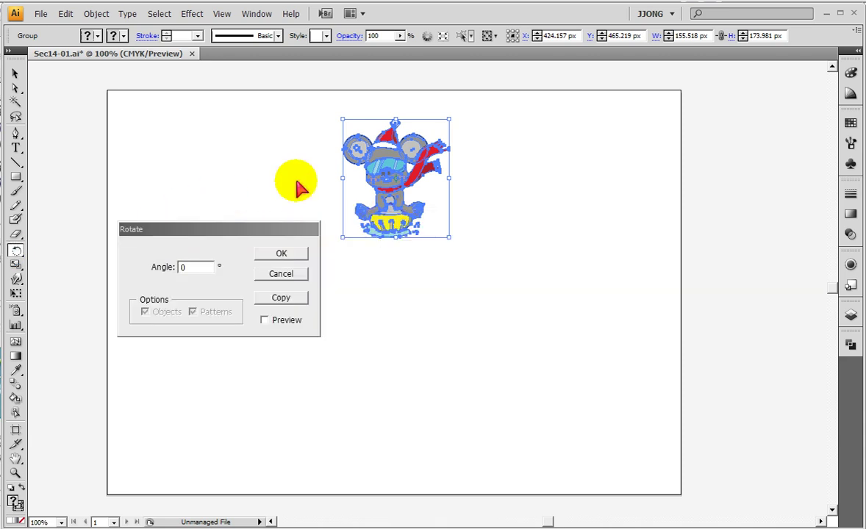
pyautogui.click(393, 195)
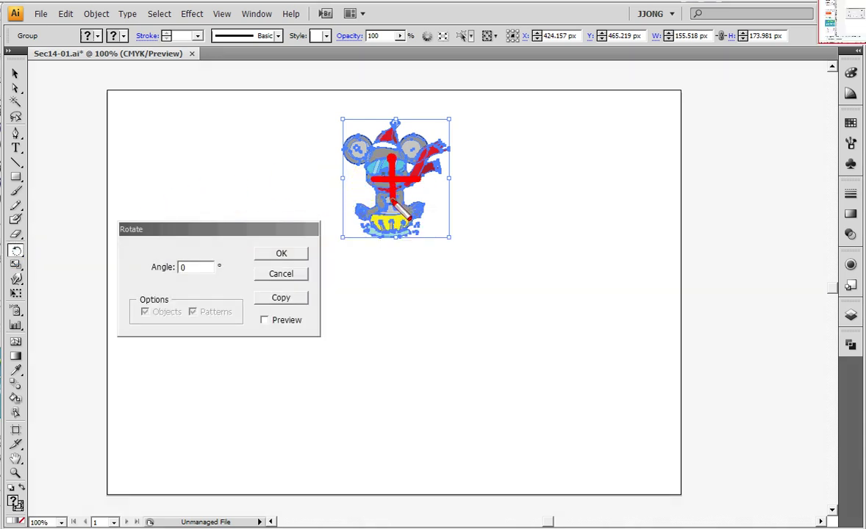
pyautogui.moveTo(382, 346)
pyautogui.mouseDown()
pyautogui.moveTo(403, 204)
pyautogui.moveTo(433, 221)
pyautogui.mouseUp()
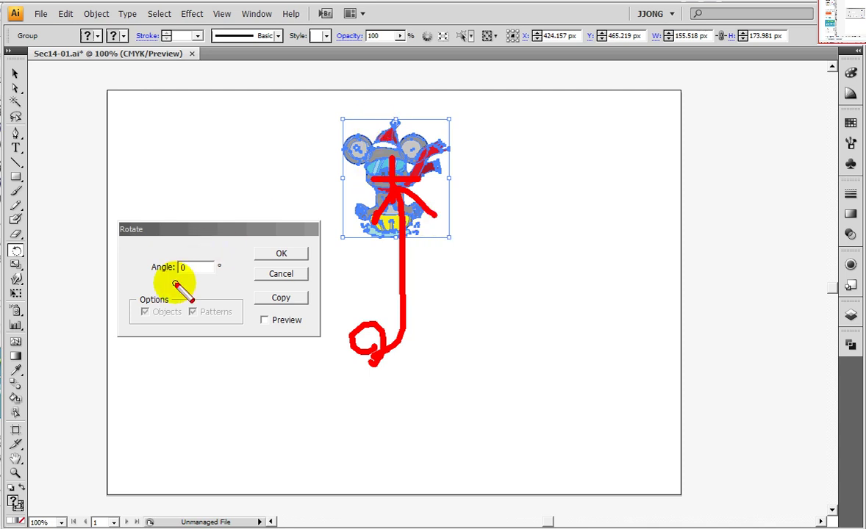
pyautogui.click(191, 264)
pyautogui.write('15')
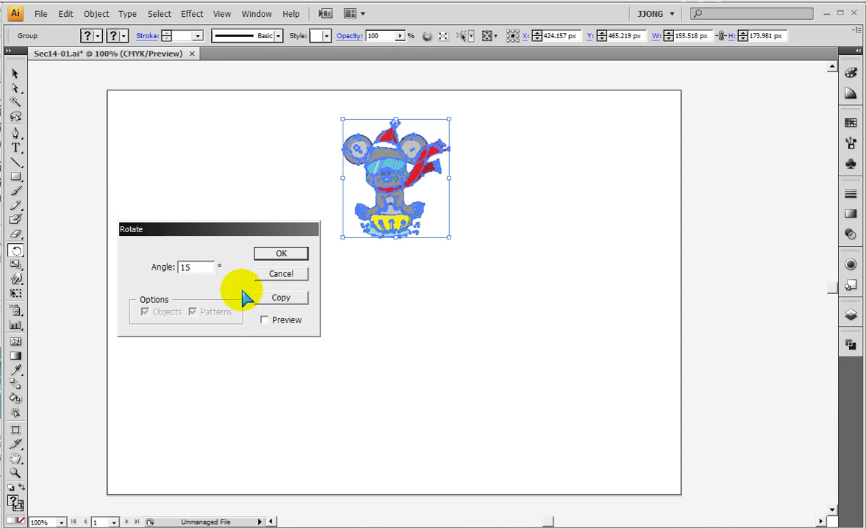
pyautogui.click(281, 298)
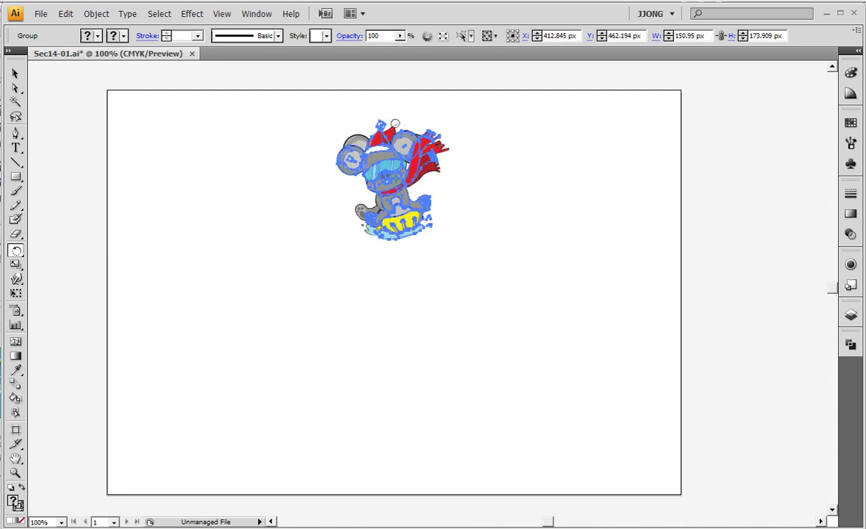
# - Repeat the 15° rotated copy with Ctrl+D and zoom in on the resulting ring
pyautogui.hotkey('ctrl', 'd')
pyautogui.hotkey('ctrl', 'd')
pyautogui.hotkey('ctrl', 'd')
pyautogui.hotkey('ctrl', 'd')
pyautogui.hotkey('ctrl', 'd')
pyautogui.hotkey('ctrl', 'd')
pyautogui.hotkey('ctrl', 'd')
pyautogui.hotkey('ctrl', 'd')
pyautogui.hotkey('ctrl', 'd')
pyautogui.hotkey('ctrl', 'd')
pyautogui.hotkey('ctrl', 'd')
pyautogui.hotkey('ctrl', 'd')
pyautogui.hotkey('ctrl', 'd')
pyautogui.click(15, 473)
pyautogui.moveTo(289, 99); pyautogui.dragTo(428, 217)
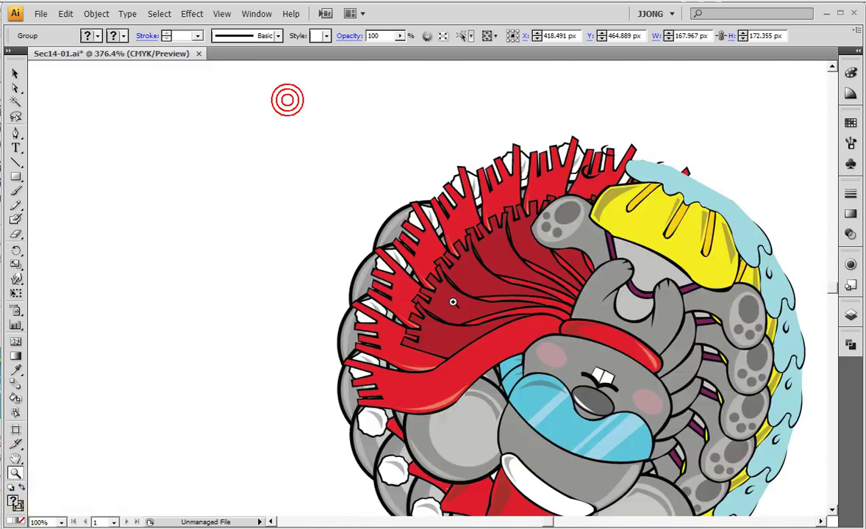
pyautogui.scroll(-2, 413, 293)
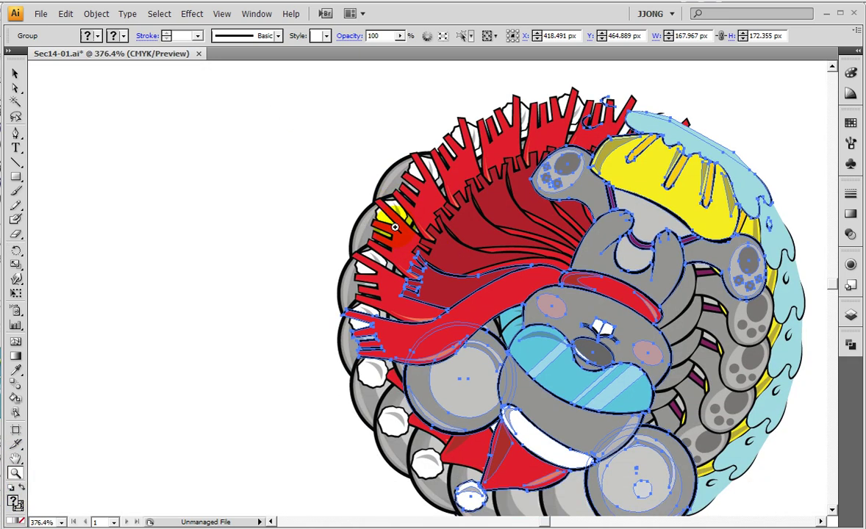
pyautogui.moveTo(325, 132); pyautogui.dragTo(603, 358)
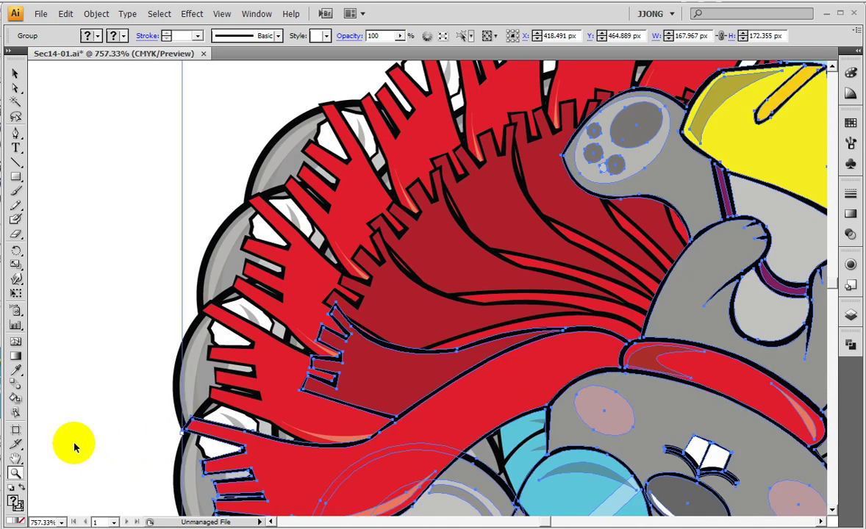
# - Scroll over the ring, then undo the rotated copies back to the single upright mouse
pyautogui.scroll(-3, 74, 447)
pyautogui.scroll(-3, 75, 446)
pyautogui.scroll(-3, 74, 446)
pyautogui.scroll(-2, 74, 446)
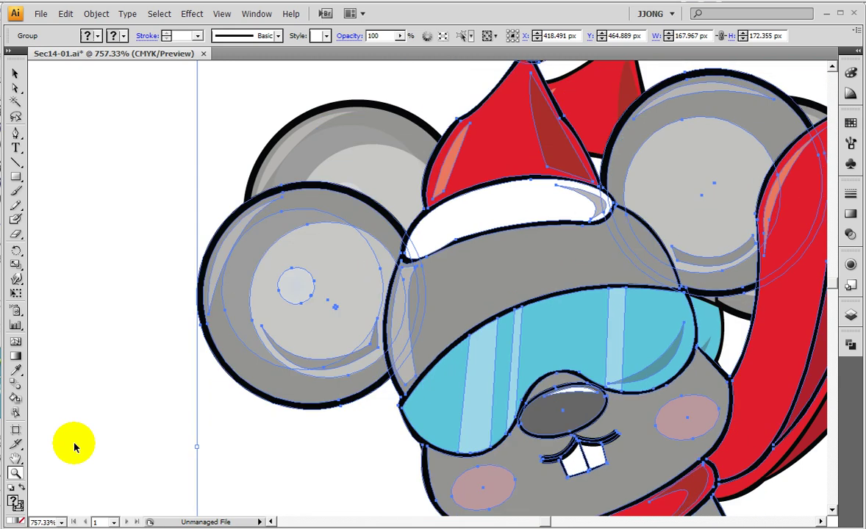
pyautogui.scroll(3, 74, 445)
pyautogui.scroll(3, 74, 445)
pyautogui.scroll(3, 74, 447)
pyautogui.scroll(-2, 75, 446)
pyautogui.scroll(-2, 74, 446)
pyautogui.scroll(-2, 75, 447)
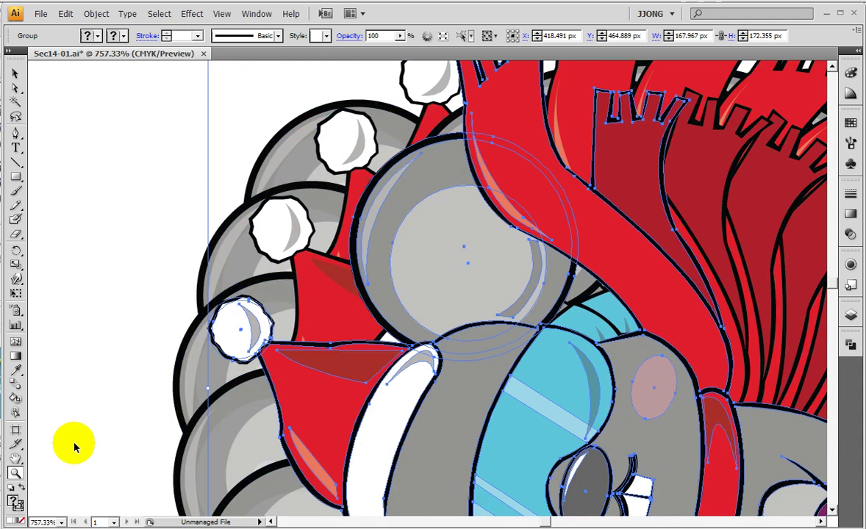
pyautogui.hotkey('ctrl', 'z')
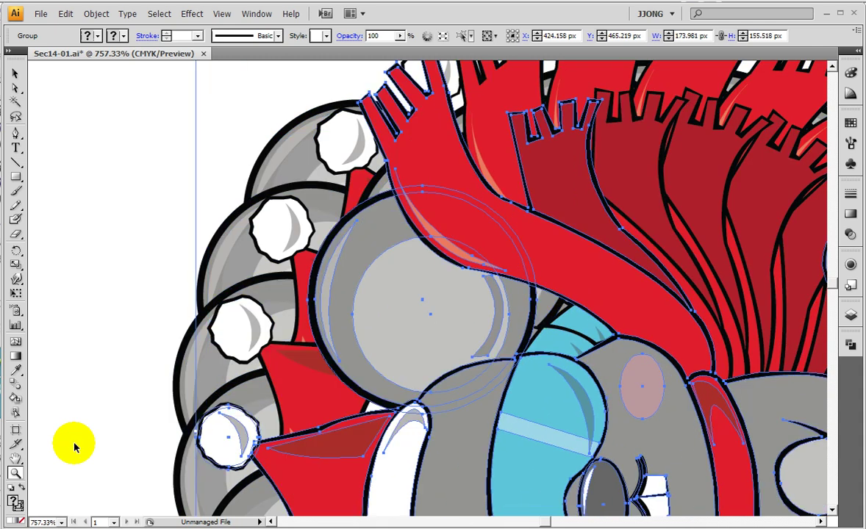
pyautogui.hotkey('ctrl', 'z')
# - Return to 100% view and drag the mouse to X 455.688, Y 448.993 px
pyautogui.hotkey('ctrl', '1')
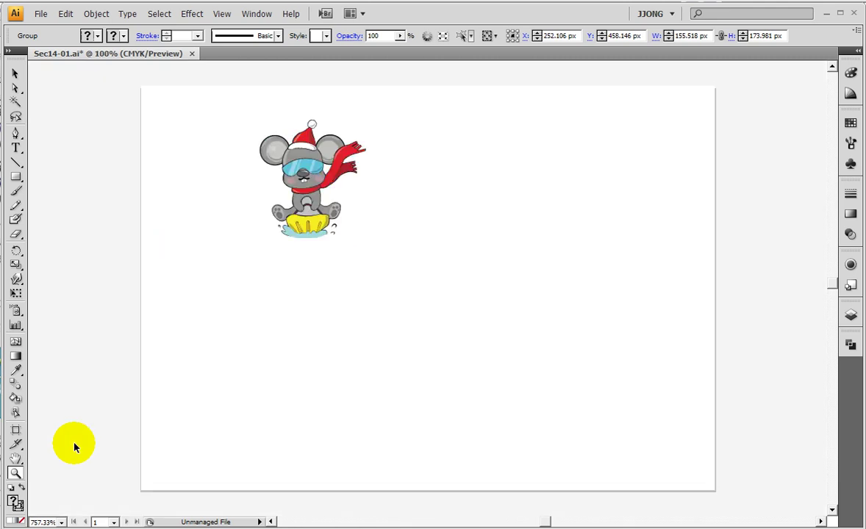
pyautogui.click(15, 73)
pyautogui.click(77, 118)
pyautogui.moveTo(307, 145)
pyautogui.mouseDown()
pyautogui.moveTo(409, 173)
pyautogui.moveTo(454, 171)
pyautogui.mouseUp()
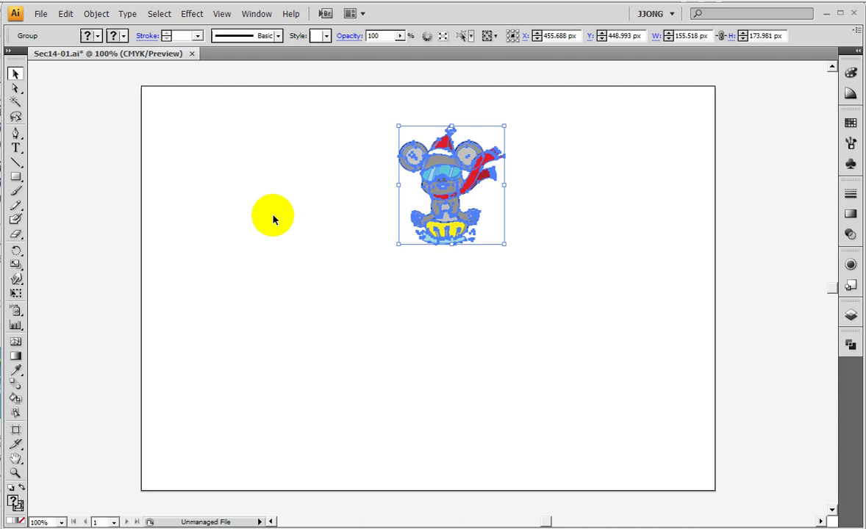
# - With the Rotate tool, position the mouse at the artboard's top edge and open Rotate settings at 0°
pyautogui.click(16, 250)
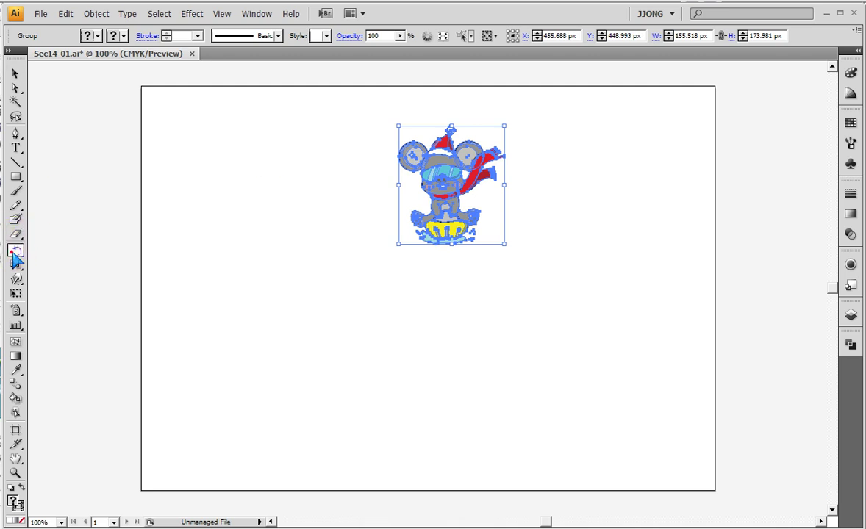
pyautogui.click(214, 318)
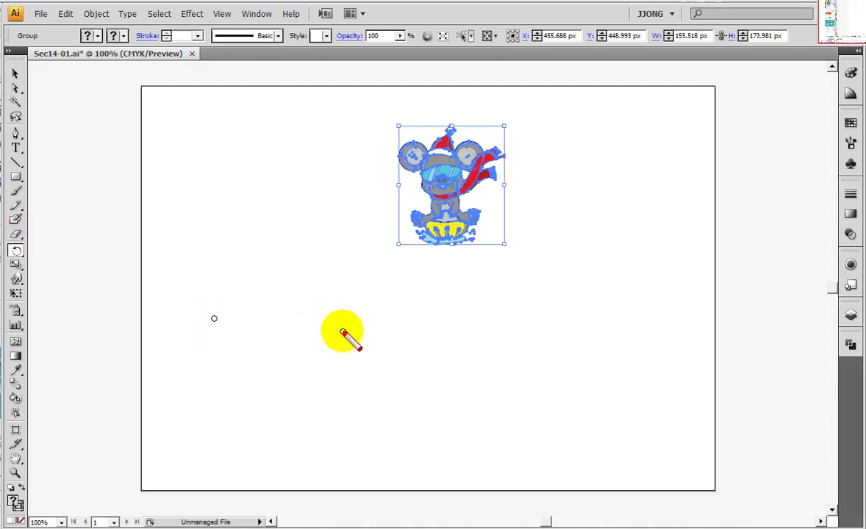
pyautogui.moveTo(354, 300)
pyautogui.mouseDown()
pyautogui.moveTo(406, 300)
pyautogui.moveTo(381, 319)
pyautogui.mouseUp()
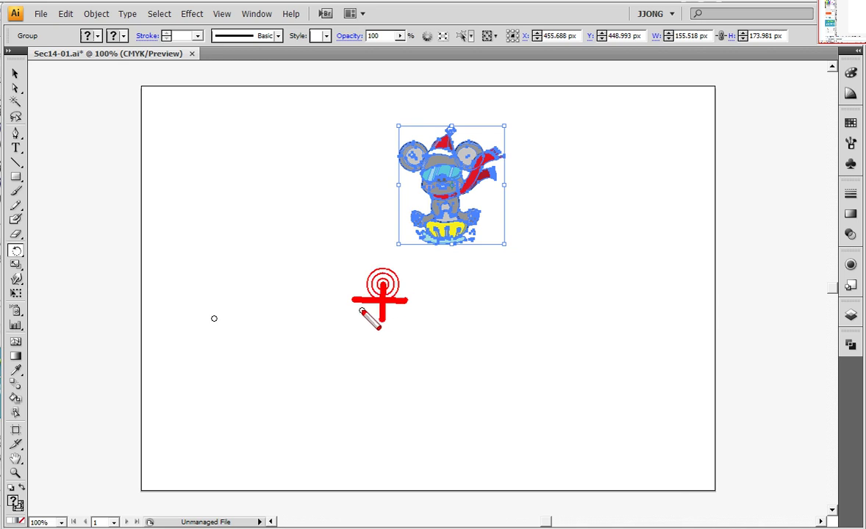
pyautogui.moveTo(381, 222)
pyautogui.mouseDown()
pyautogui.moveTo(460, 169)
pyautogui.moveTo(423, 296)
pyautogui.moveTo(455, 290)
pyautogui.moveTo(432, 312)
pyautogui.moveTo(412, 290)
pyautogui.moveTo(445, 285)
pyautogui.mouseUp()
pyautogui.moveTo(292, 346); pyautogui.dragTo(442, 292)
pyautogui.moveTo(368, 277); pyautogui.dragTo(411, 292)
pyautogui.moveTo(385, 329); pyautogui.dragTo(420, 309)
pyautogui.moveTo(271, 372); pyautogui.dragTo(290, 406)
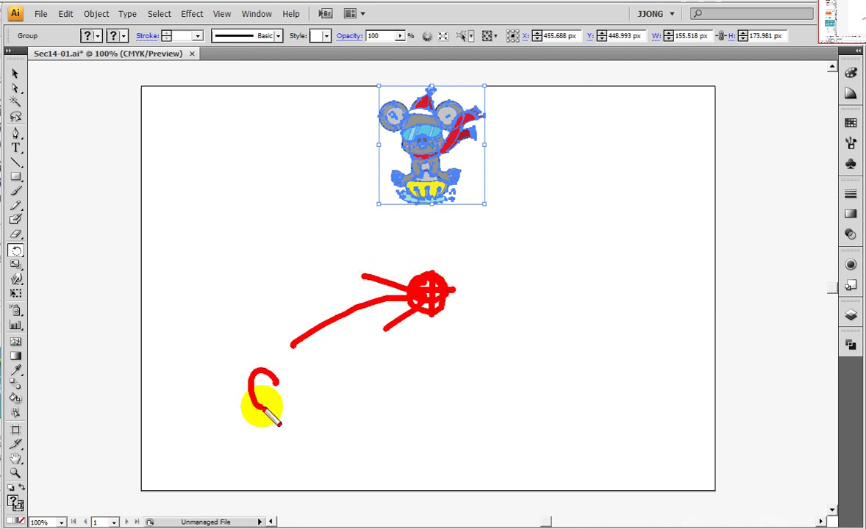
pyautogui.moveTo(298, 357)
pyautogui.mouseDown()
pyautogui.moveTo(298, 405)
pyautogui.moveTo(320, 401)
pyautogui.moveTo(326, 368)
pyautogui.mouseUp()
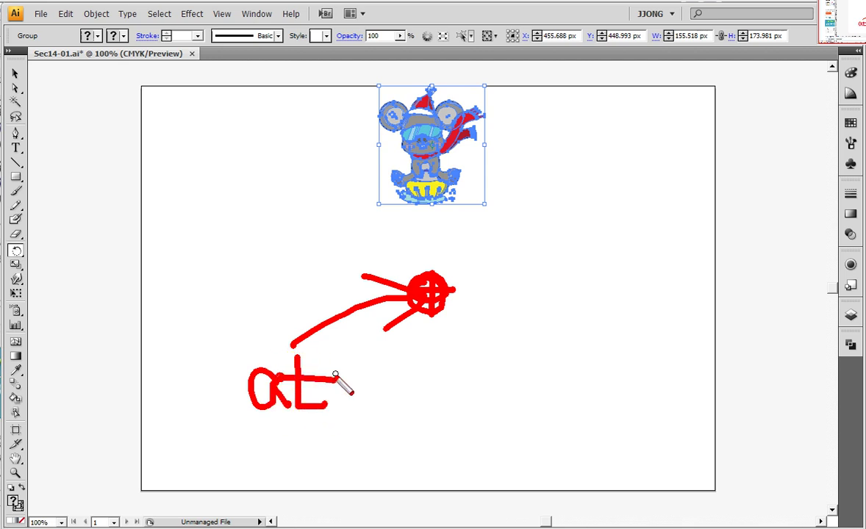
pyautogui.rightClick(441, 322)
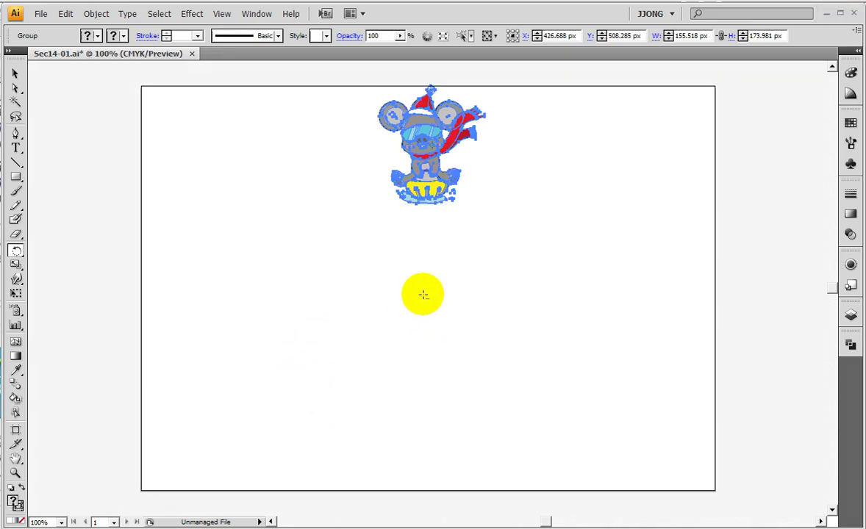
pyautogui.keyDown('alt'); pyautogui.click(423, 276); pyautogui.keyUp('alt')
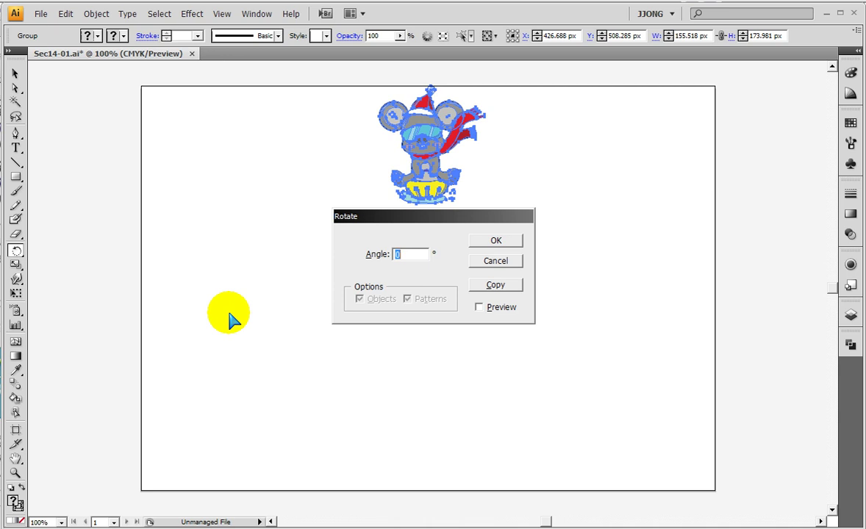
# - Make a copy of the mouse rotated 30° around the chosen origin below it
pyautogui.moveTo(442, 223); pyautogui.dragTo(211, 214)
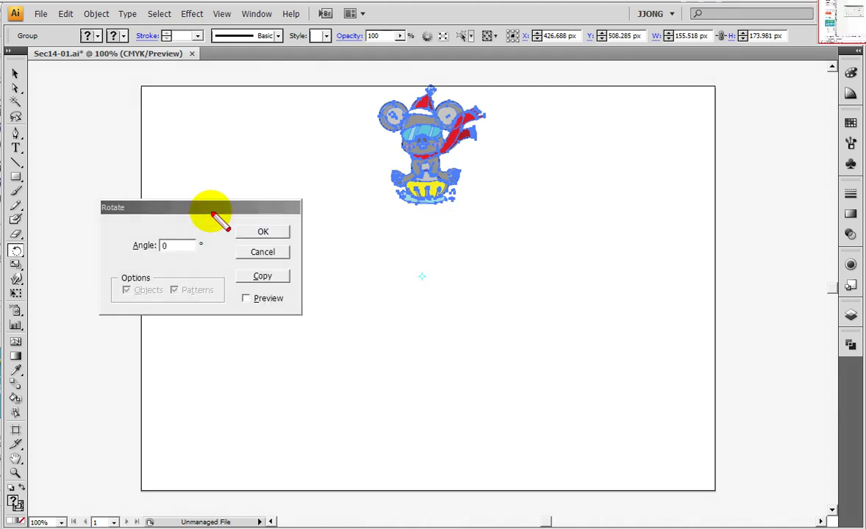
pyautogui.moveTo(409, 252); pyautogui.dragTo(398, 253)
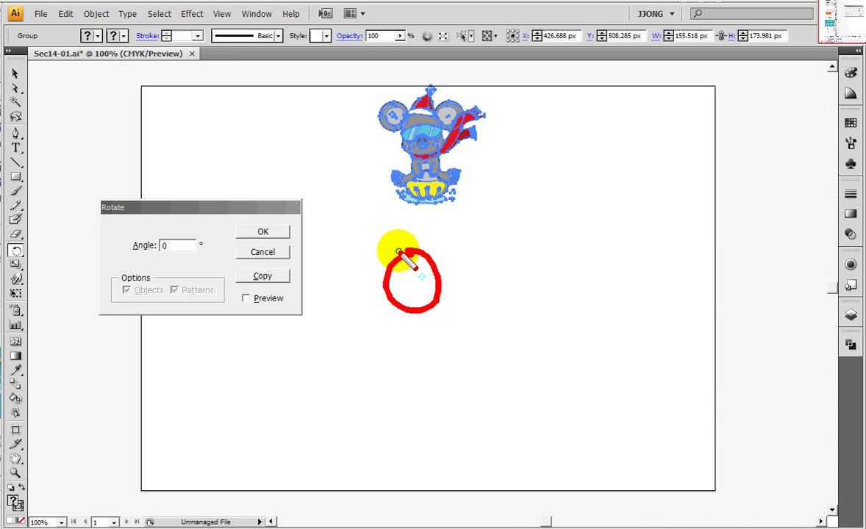
pyautogui.click(166, 242)
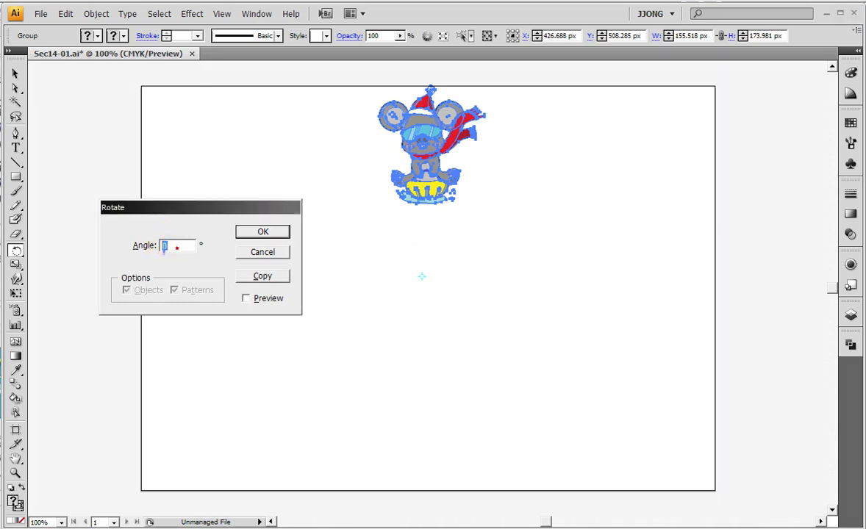
pyautogui.write('30')
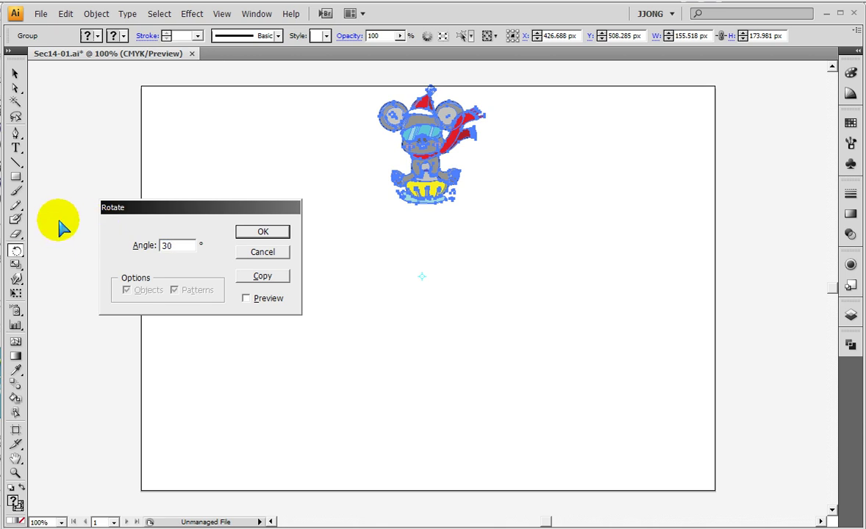
pyautogui.click(263, 277)
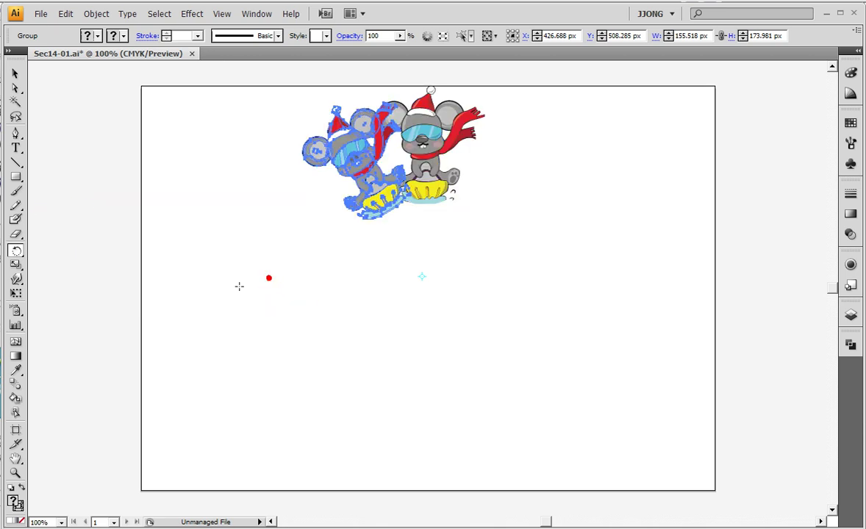
# - Repeat the 30° rotated copy three times to build a ring of mice
pyautogui.hotkey('ctrl', 'd')
pyautogui.hotkey('ctrl', 'd')
pyautogui.hotkey('ctrl', 'd')
pyautogui.hotkey('ctrl', 'd')
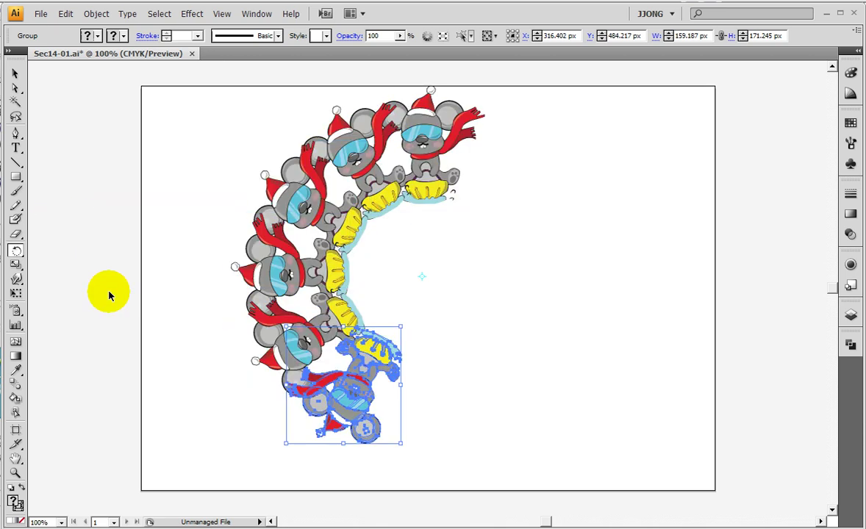
pyautogui.hotkey('ctrl', 'd')
pyautogui.hotkey('ctrl', 'd')
pyautogui.hotkey('ctrl', 'd')
pyautogui.hotkey('ctrl', 'd')
pyautogui.hotkey('ctrl', 'd')
pyautogui.hotkey('ctrl', 'd')
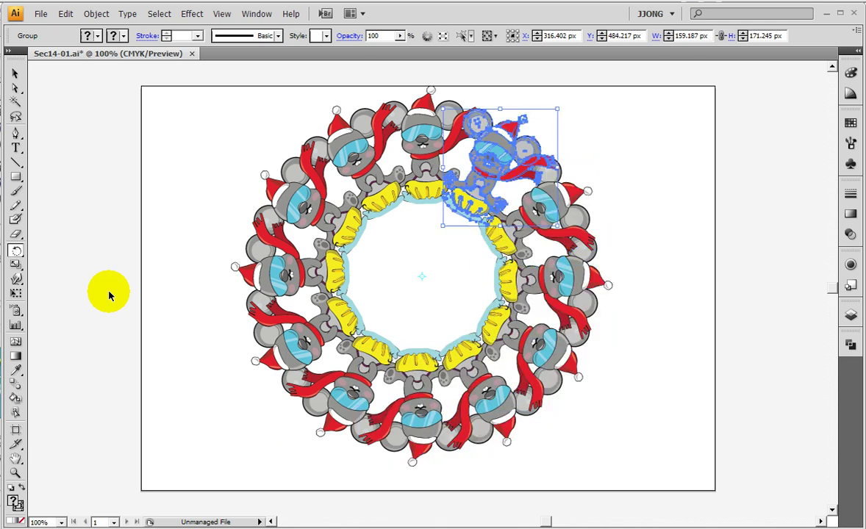
pyautogui.hotkey('ctrl', 'd')
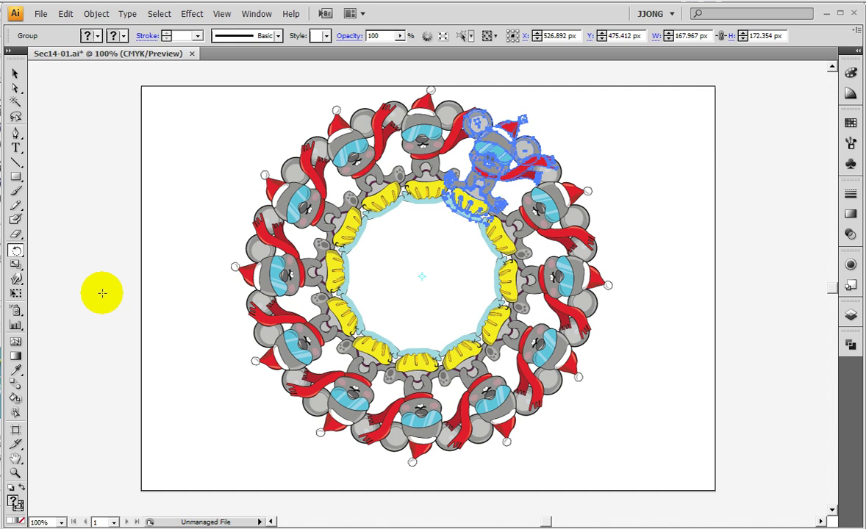
# - Undo the rotated mouse copies until only the original mouse remains
pyautogui.hotkey('ctrl', 'z')
pyautogui.hotkey('ctrl', 'z')
pyautogui.hotkey('ctrl', 'z')
pyautogui.hotkey('ctrl', 'z')
pyautogui.hotkey('ctrl', 'z')
pyautogui.hotkey('ctrl', 'z')
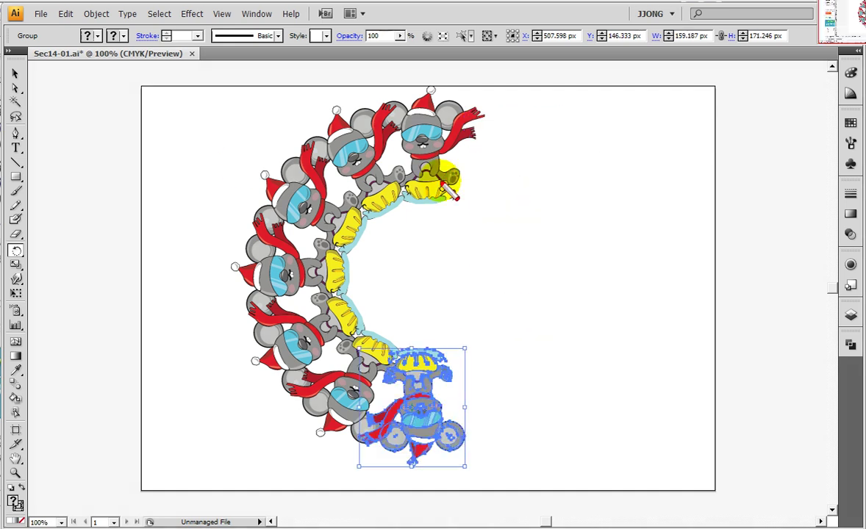
pyautogui.moveTo(493, 254); pyautogui.dragTo(503, 329)
pyautogui.moveTo(499, 258); pyautogui.dragTo(507, 333)
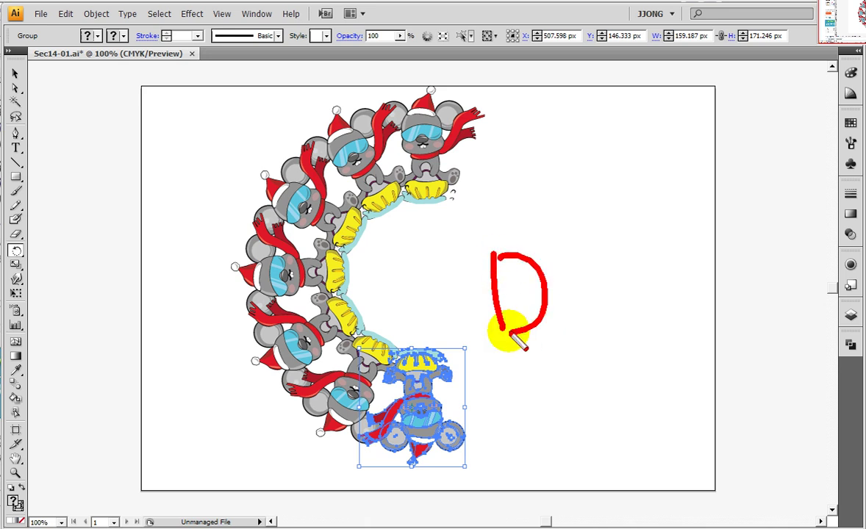
pyautogui.moveTo(541, 293); pyautogui.dragTo(613, 318)
pyautogui.moveTo(622, 277)
pyautogui.mouseDown()
pyautogui.moveTo(619, 386)
pyautogui.moveTo(622, 317)
pyautogui.mouseUp()
pyautogui.moveTo(430, 92); pyautogui.dragTo(330, 114)
pyautogui.moveTo(328, 80); pyautogui.dragTo(394, 133)
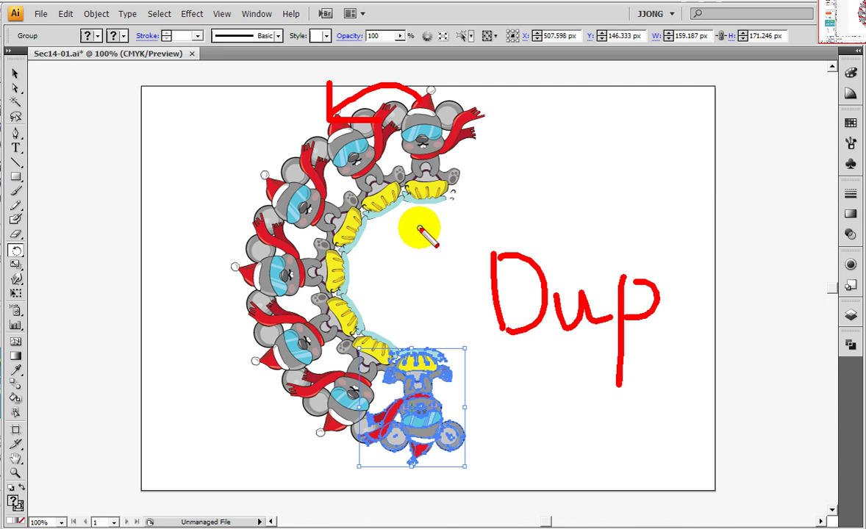
pyautogui.press('Escape')
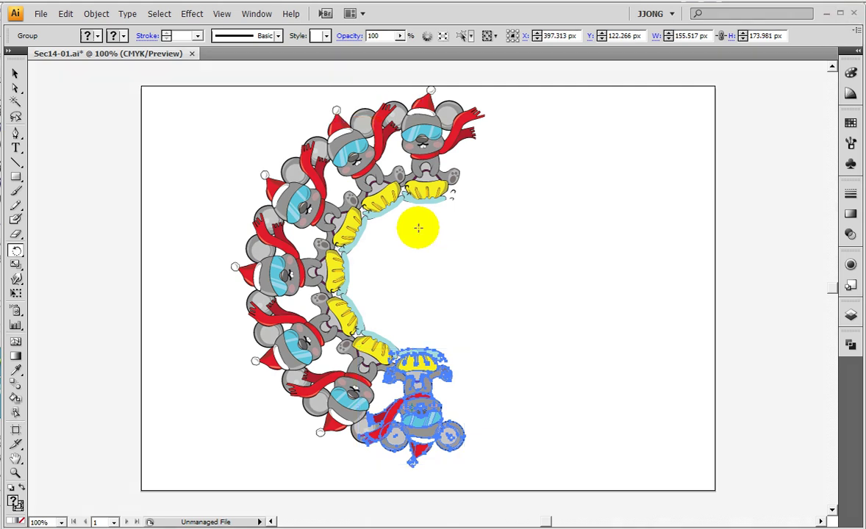
pyautogui.hotkey('ctrl', 'z')
pyautogui.hotkey('ctrl', 'z')
pyautogui.hotkey('ctrl', 'z')
pyautogui.hotkey('ctrl', 'z')
pyautogui.hotkey('ctrl', 'z')
pyautogui.hotkey('ctrl', 'z')
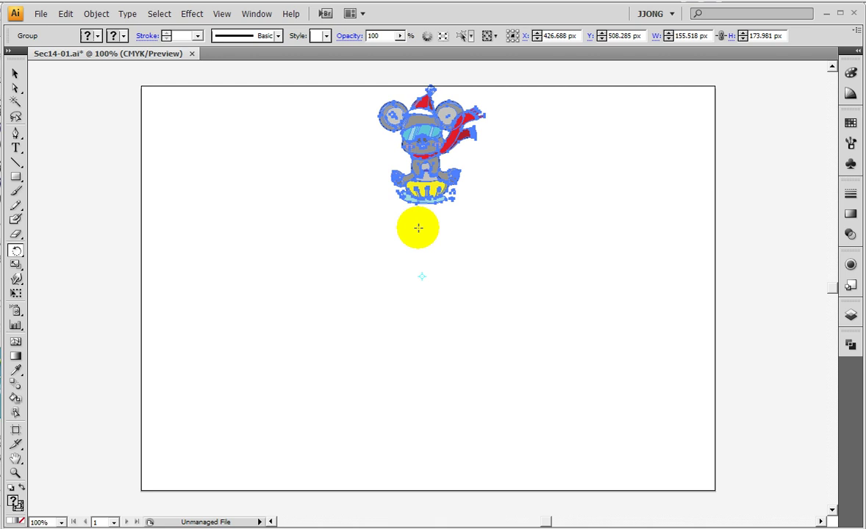
# - Select the remaining mouse group and pick the Reflect Tool from the Rotate flyout
pyautogui.click(418, 228)
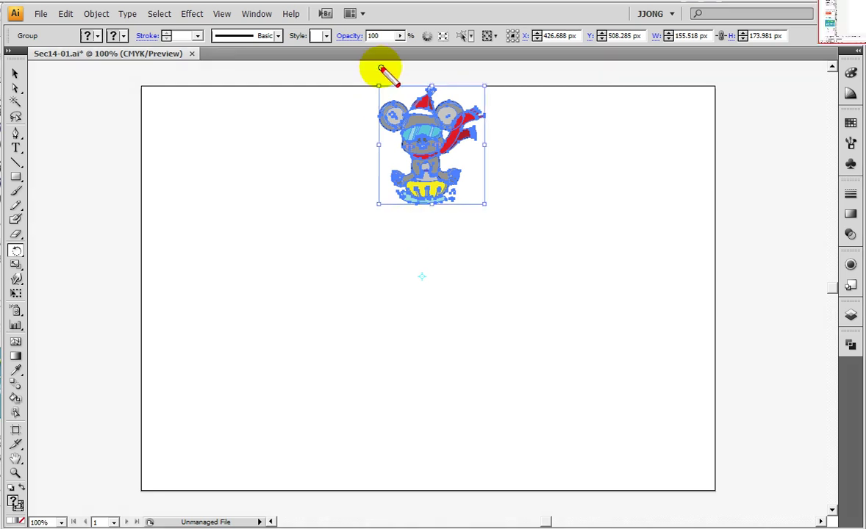
pyautogui.moveTo(170, 93)
pyautogui.mouseDown()
pyautogui.moveTo(669, 493)
pyautogui.moveTo(224, 95)
pyautogui.mouseUp()
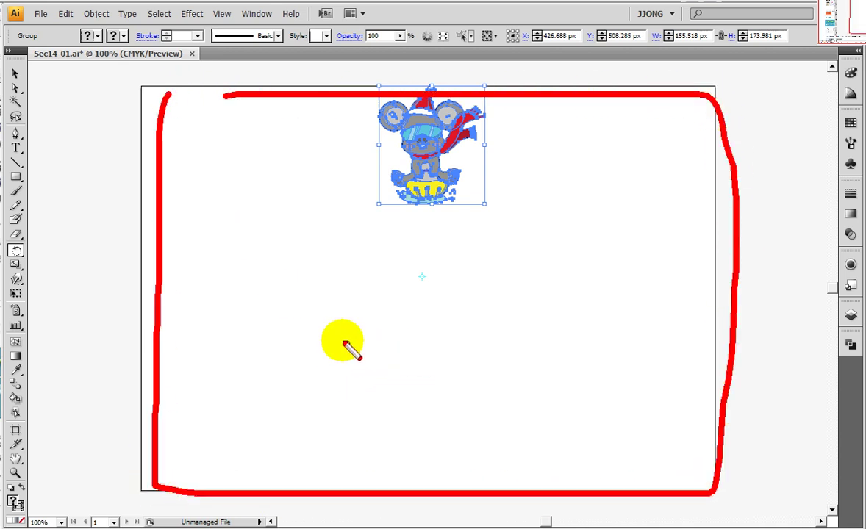
pyautogui.moveTo(259, 272)
pyautogui.mouseDown()
pyautogui.moveTo(337, 281)
pyautogui.moveTo(761, 280)
pyautogui.mouseUp()
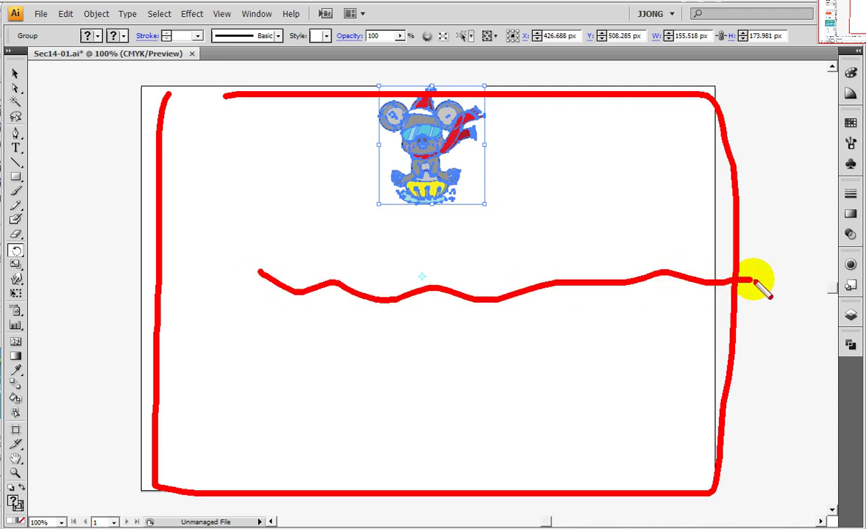
pyautogui.moveTo(423, 345); pyautogui.dragTo(430, 345)
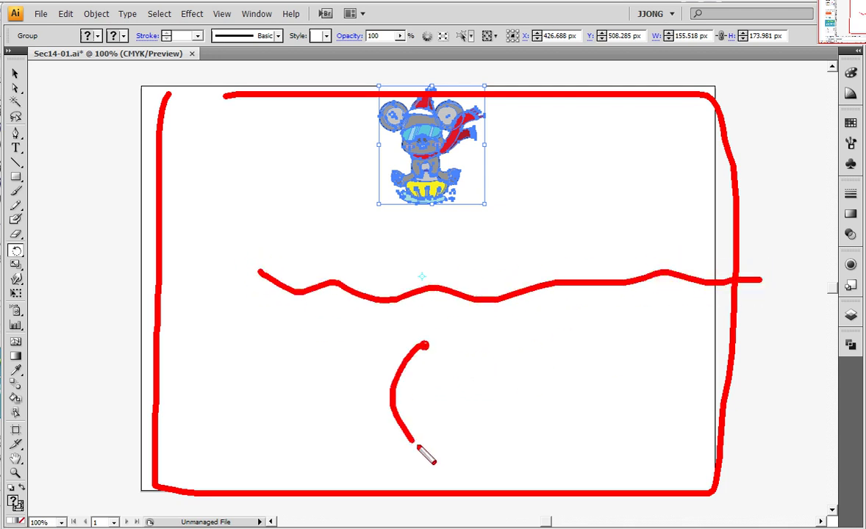
pyautogui.moveTo(432, 205); pyautogui.dragTo(431, 361)
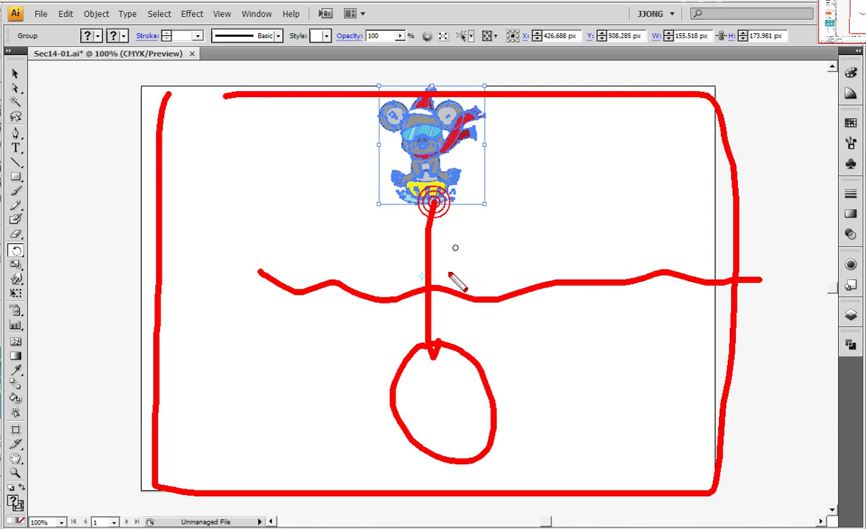
pyautogui.moveTo(452, 228); pyautogui.dragTo(441, 359)
pyautogui.moveTo(395, 303); pyautogui.dragTo(445, 362)
pyautogui.press('Escape')
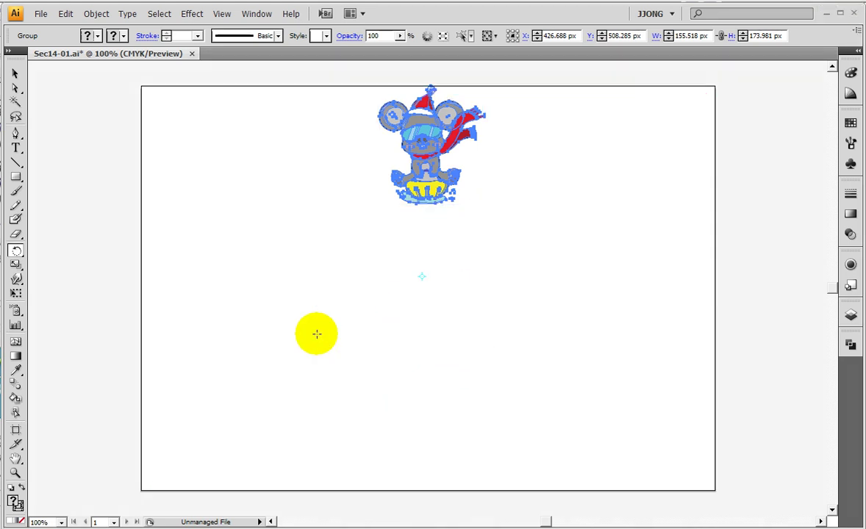
pyautogui.hotkey('ctrl', '2')
pyautogui.moveTo(226, 275); pyautogui.dragTo(666, 275)
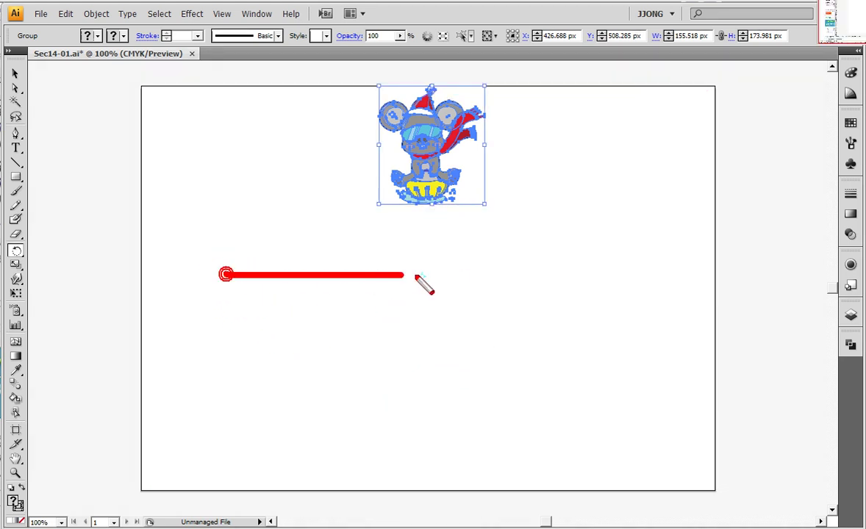
pyautogui.press('Escape')
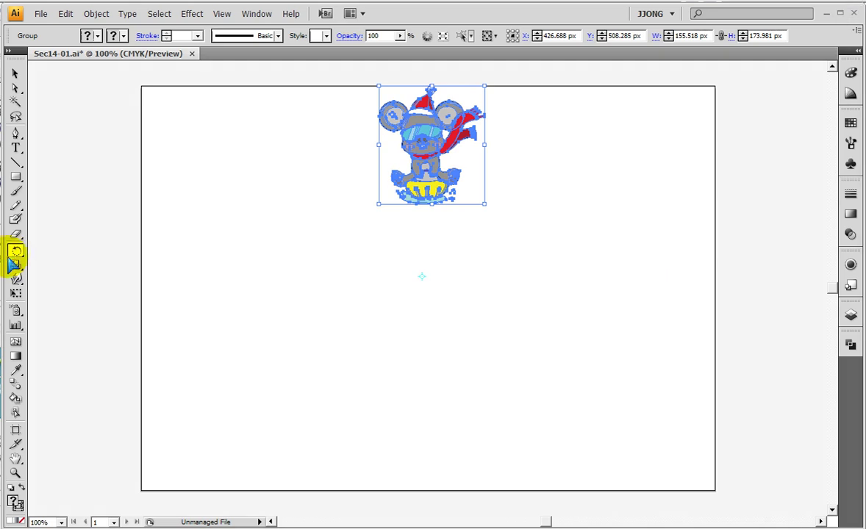
pyautogui.moveTo(16, 251); pyautogui.dragTo(53, 273)
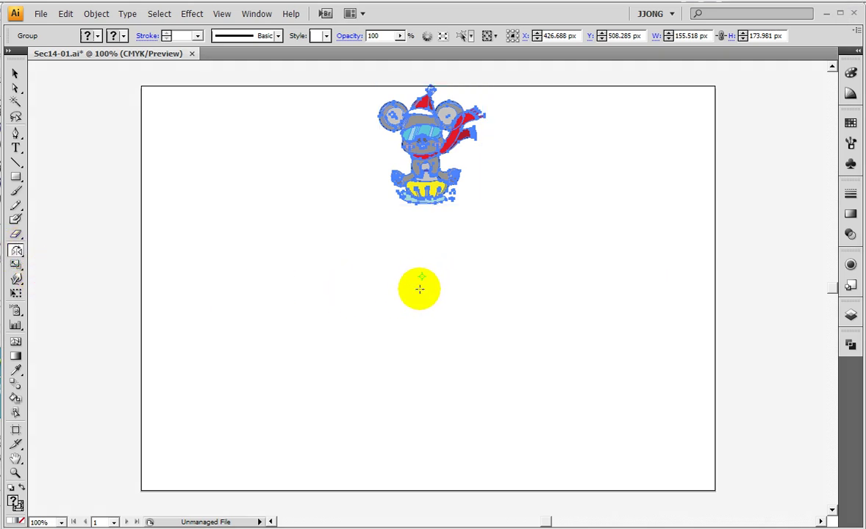
# - Alt-click the artboard centre to open the Reflect options and move them aside
pyautogui.hotkey('ctrl', '2')
pyautogui.moveTo(380, 282); pyautogui.dragTo(484, 274)
pyautogui.press('Escape')
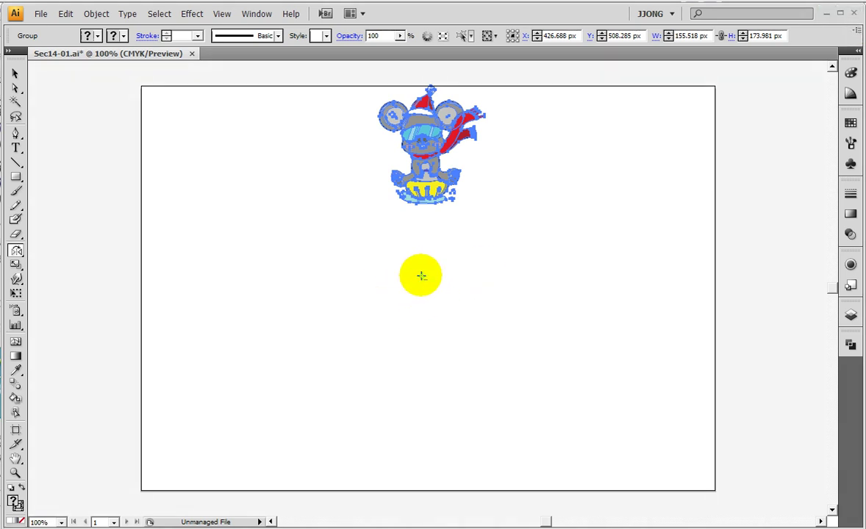
pyautogui.keyDown('alt'); pyautogui.click(421, 277); pyautogui.keyUp('alt')
pyautogui.moveTo(366, 234); pyautogui.dragTo(170, 377)
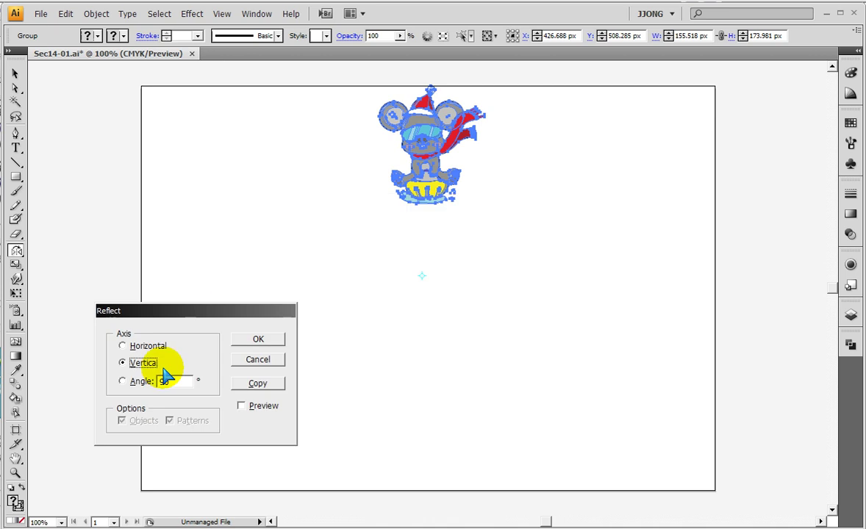
pyautogui.moveTo(190, 309); pyautogui.dragTo(315, 329)
# - Set the mirror axis to Horizontal and make a mirrored copy of the mouse
pyautogui.hotkey('ctrl', '2')
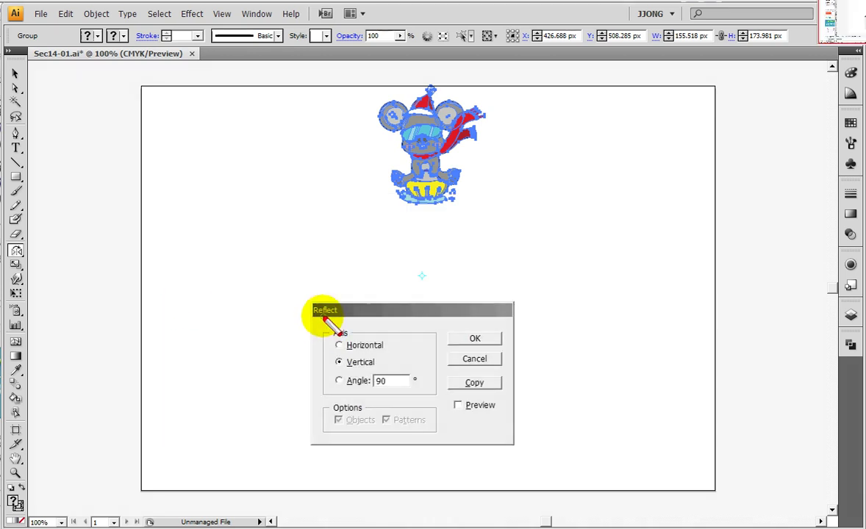
pyautogui.moveTo(330, 295); pyautogui.dragTo(346, 296)
pyautogui.moveTo(326, 332)
pyautogui.mouseDown()
pyautogui.moveTo(389, 345)
pyautogui.moveTo(337, 321)
pyautogui.mouseUp()
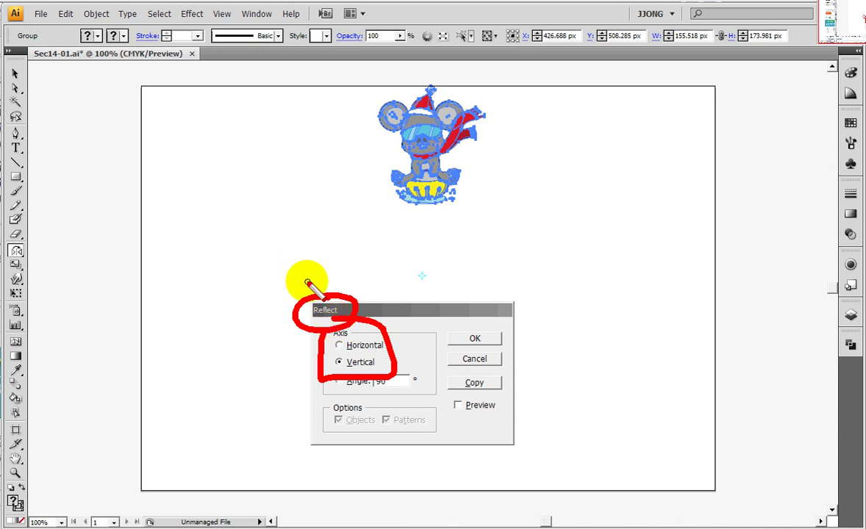
pyautogui.moveTo(218, 280); pyautogui.dragTo(611, 279)
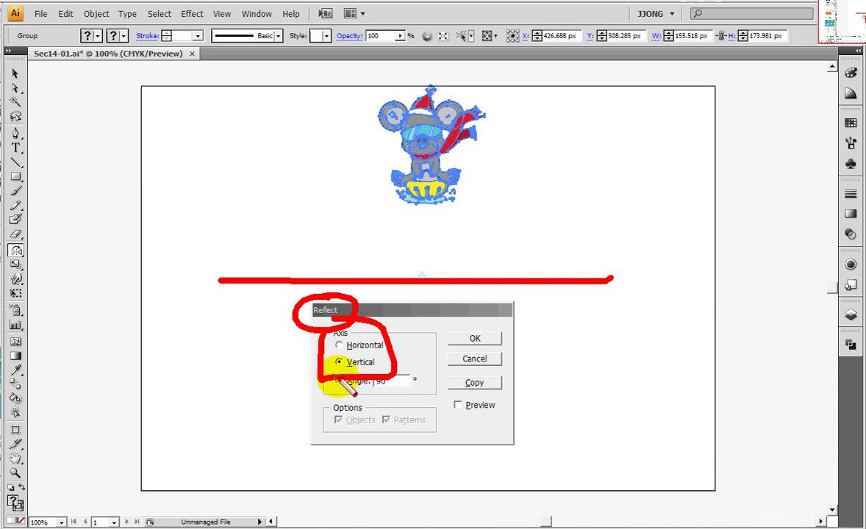
pyautogui.press('Escape')
pyautogui.click(339, 345)
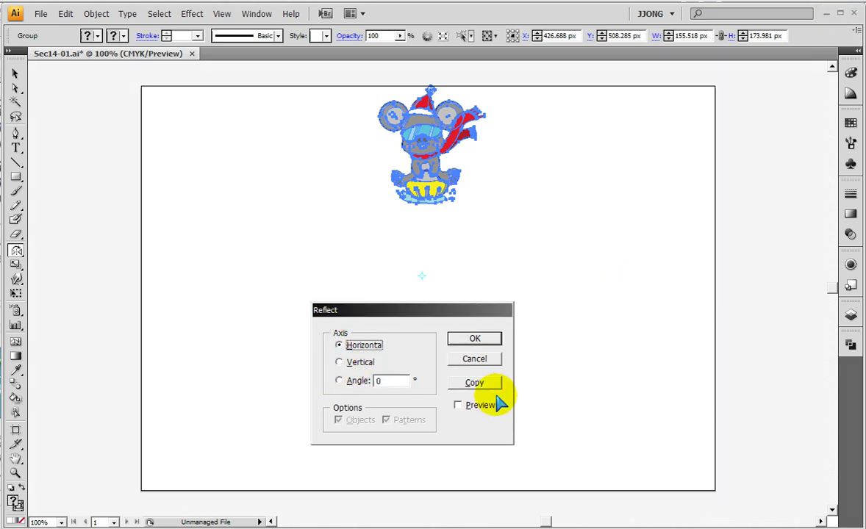
pyautogui.click(474, 383)
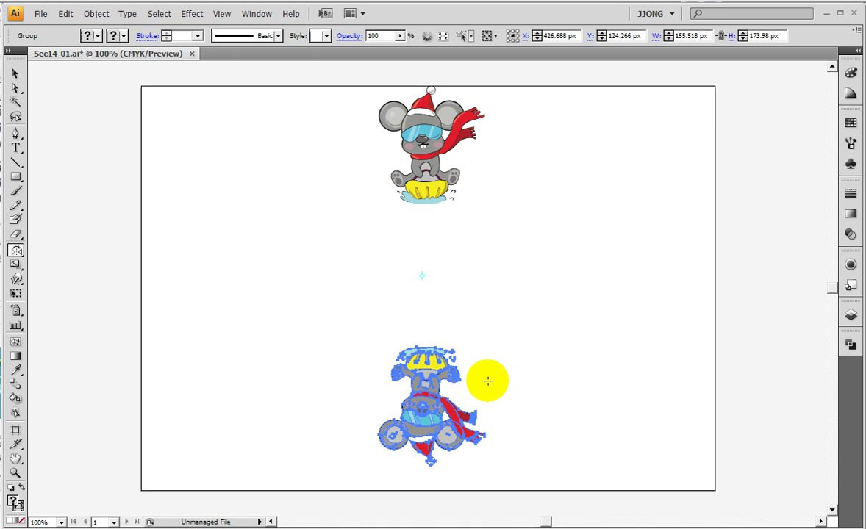
# - Inspect the mirrored copy, then select both the upright and upside-down mice together
pyautogui.moveTo(395, 65)
pyautogui.mouseDown()
pyautogui.moveTo(334, 409)
pyautogui.moveTo(387, 518)
pyautogui.moveTo(518, 403)
pyautogui.moveTo(422, 97)
pyautogui.mouseUp()
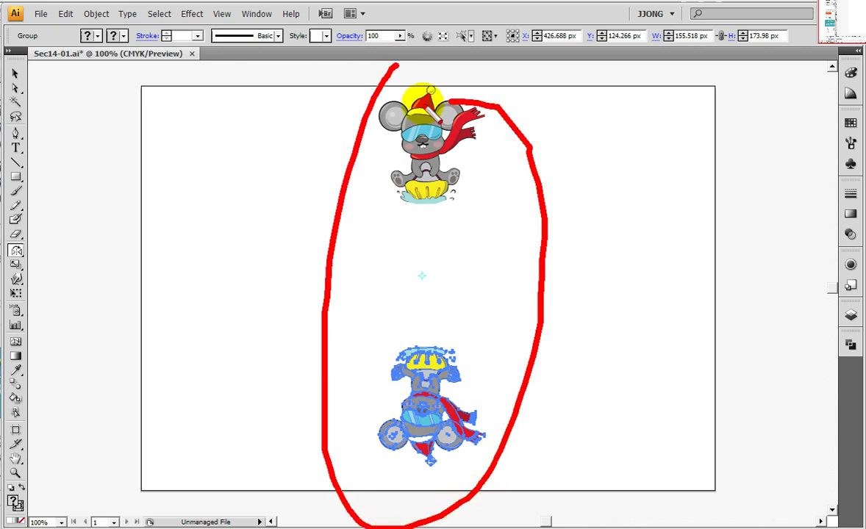
pyautogui.moveTo(259, 223)
pyautogui.mouseDown()
pyautogui.moveTo(263, 320)
pyautogui.moveTo(588, 319)
pyautogui.moveTo(454, 250)
pyautogui.moveTo(189, 244)
pyautogui.mouseUp()
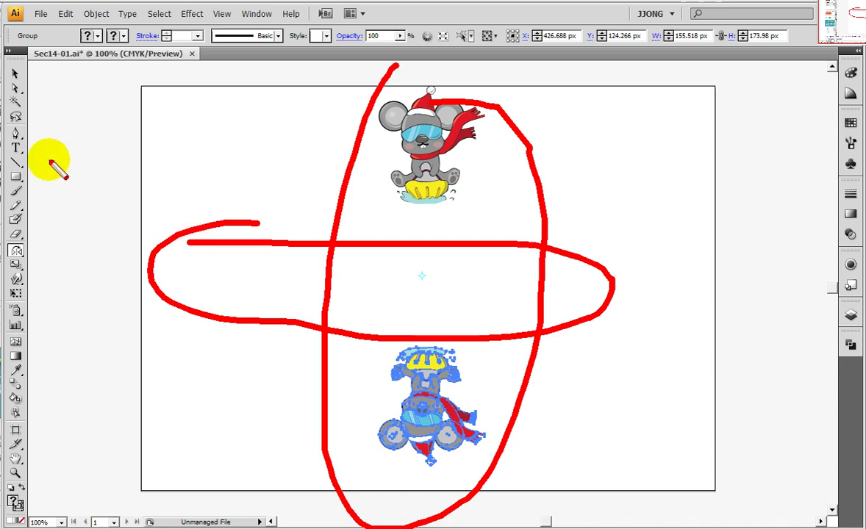
pyautogui.press('Escape')
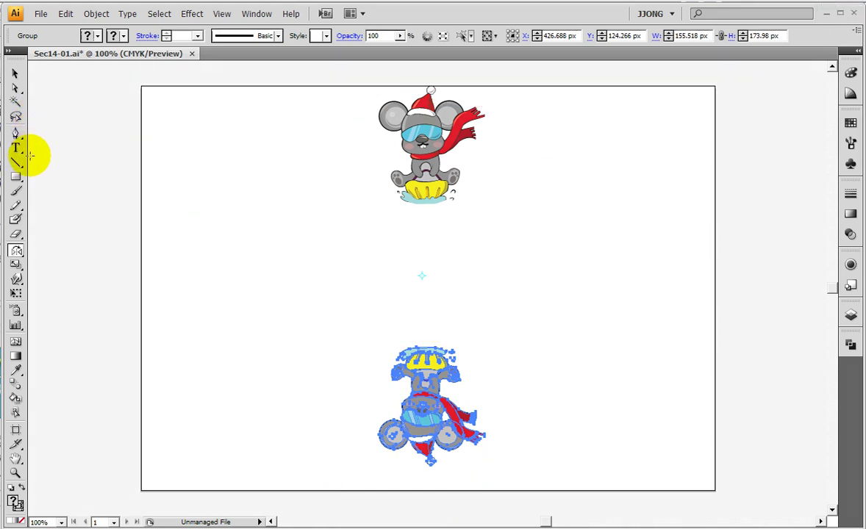
pyautogui.press('v')
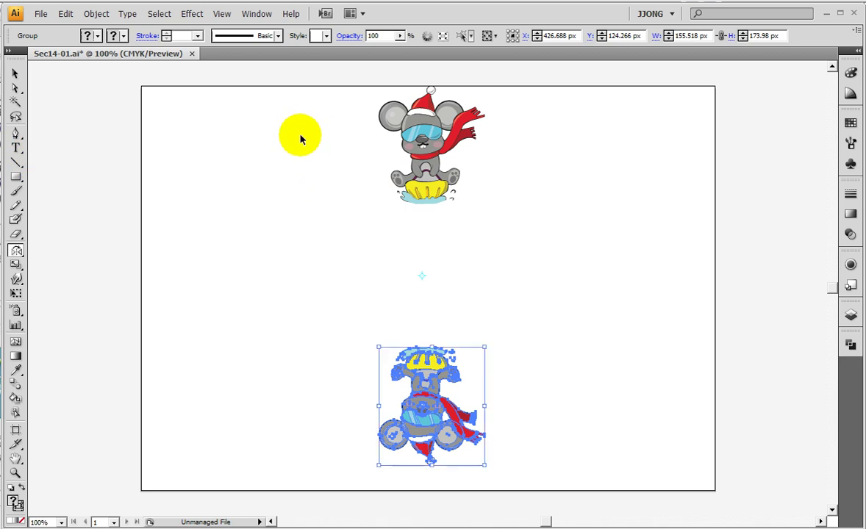
pyautogui.hotkey('ctrl', '2')
pyautogui.moveTo(382, 89)
pyautogui.mouseDown()
pyautogui.moveTo(383, 270)
pyautogui.moveTo(363, 464)
pyautogui.moveTo(464, 409)
pyautogui.moveTo(488, 153)
pyautogui.moveTo(387, 87)
pyautogui.mouseUp()
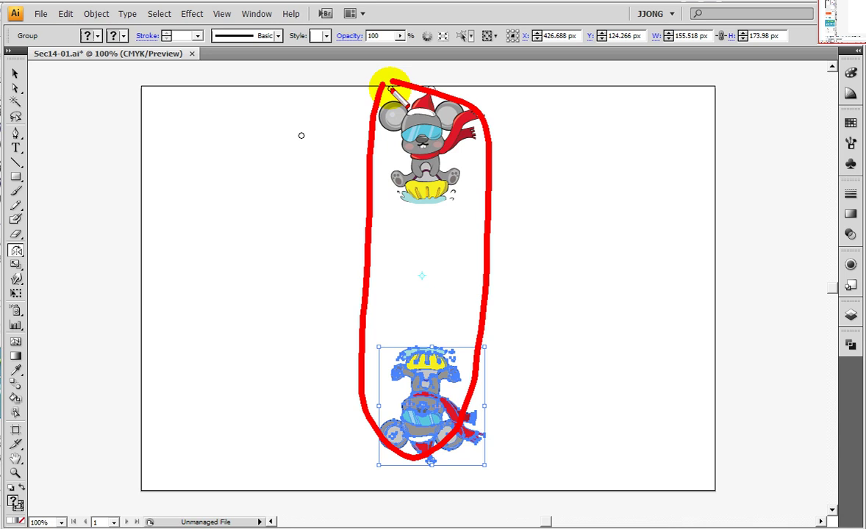
pyautogui.press('Escape')
pyautogui.moveTo(348, 90); pyautogui.dragTo(525, 510)
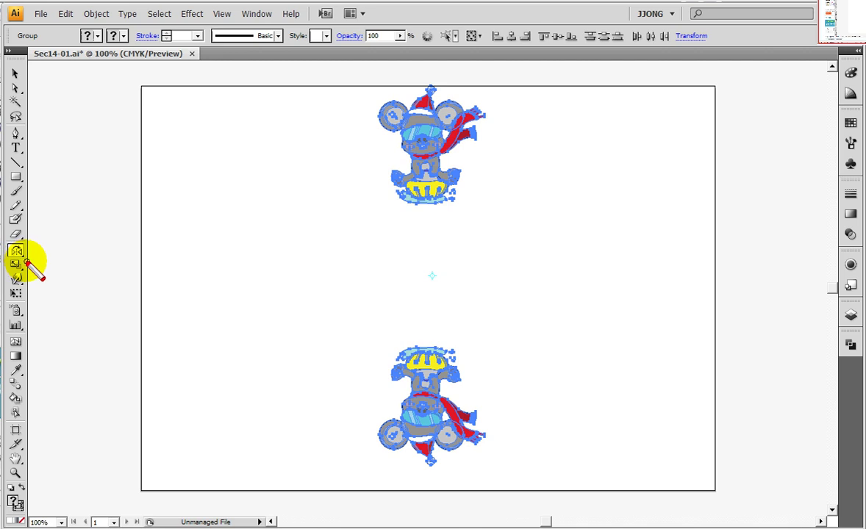
# - Review the Reflect options (Horizontal axis, 0°) and cancel without changes
pyautogui.moveTo(26, 264); pyautogui.dragTo(22, 291)
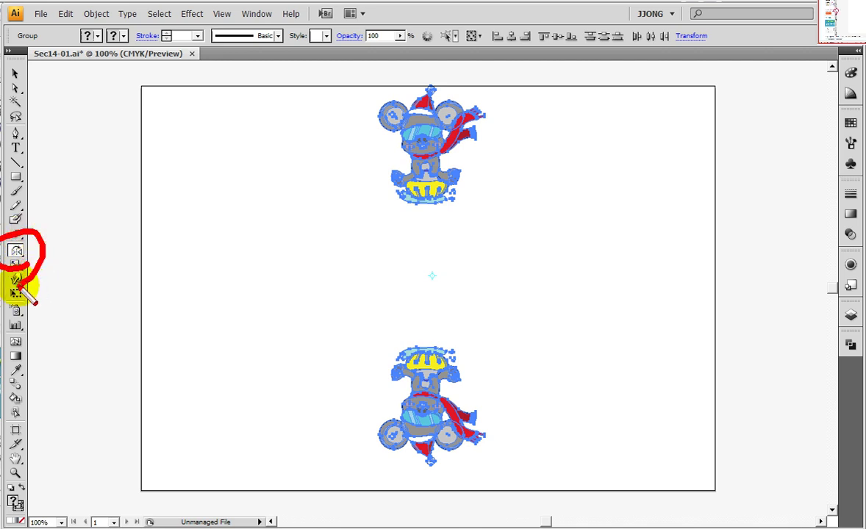
pyautogui.moveTo(22, 287); pyautogui.dragTo(17, 284)
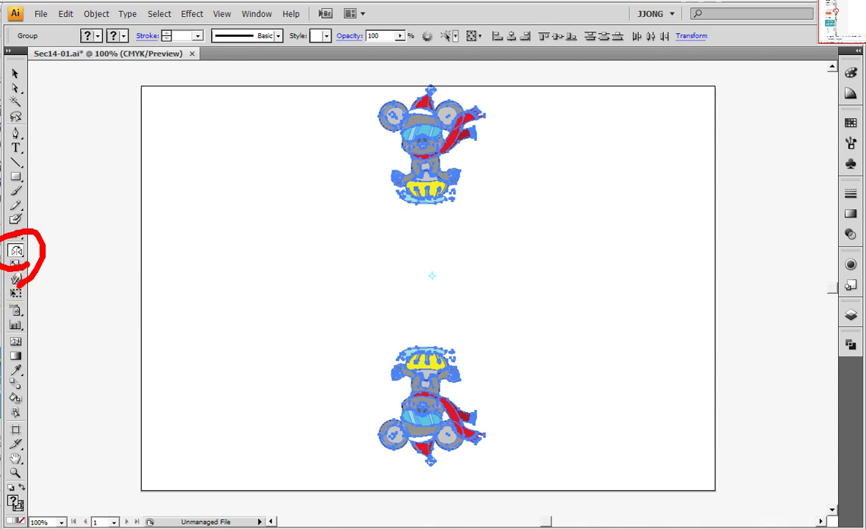
pyautogui.doubleClick(16, 250)
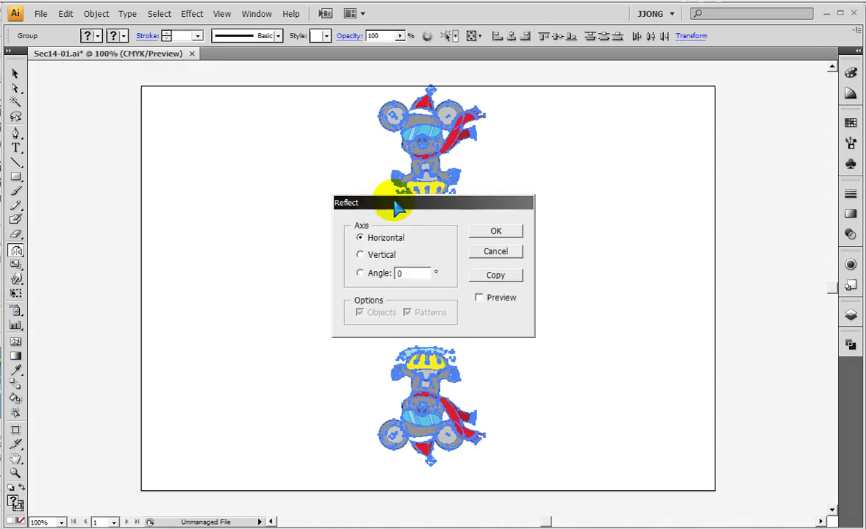
pyautogui.moveTo(414, 203); pyautogui.dragTo(136, 200)
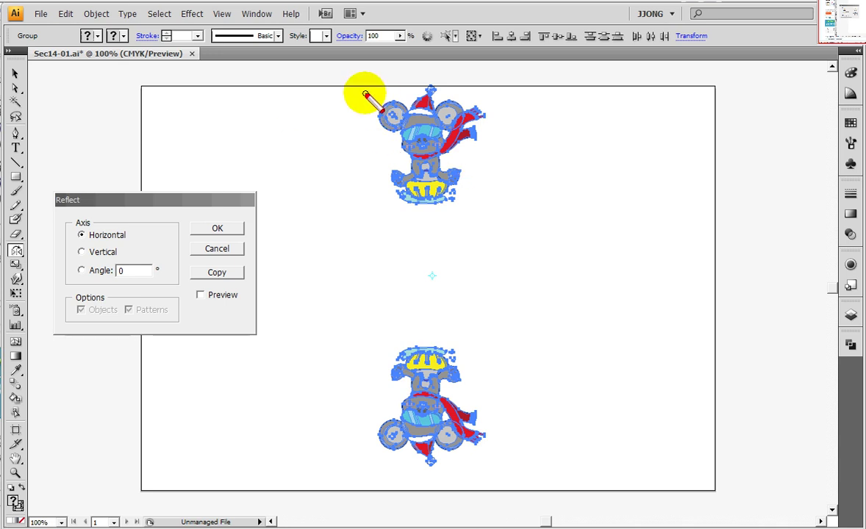
pyautogui.moveTo(366, 83)
pyautogui.mouseDown()
pyautogui.moveTo(478, 394)
pyautogui.moveTo(482, 471)
pyautogui.mouseUp()
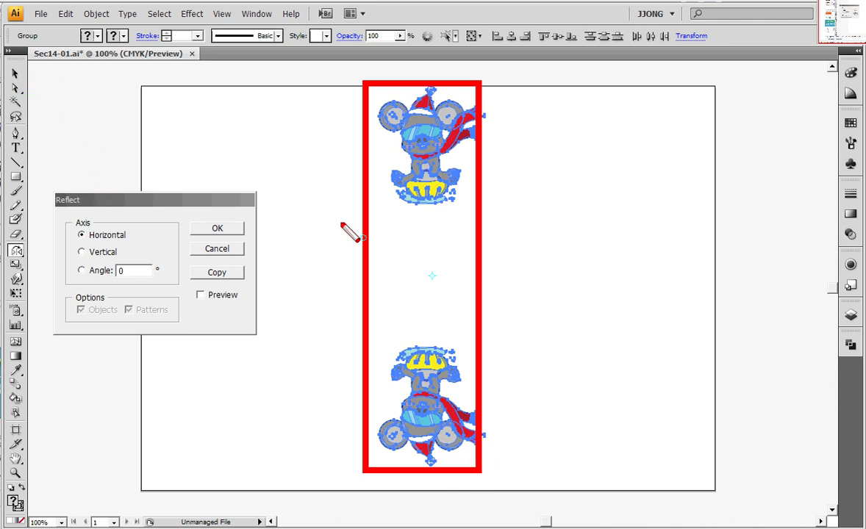
pyautogui.moveTo(405, 260); pyautogui.dragTo(456, 290)
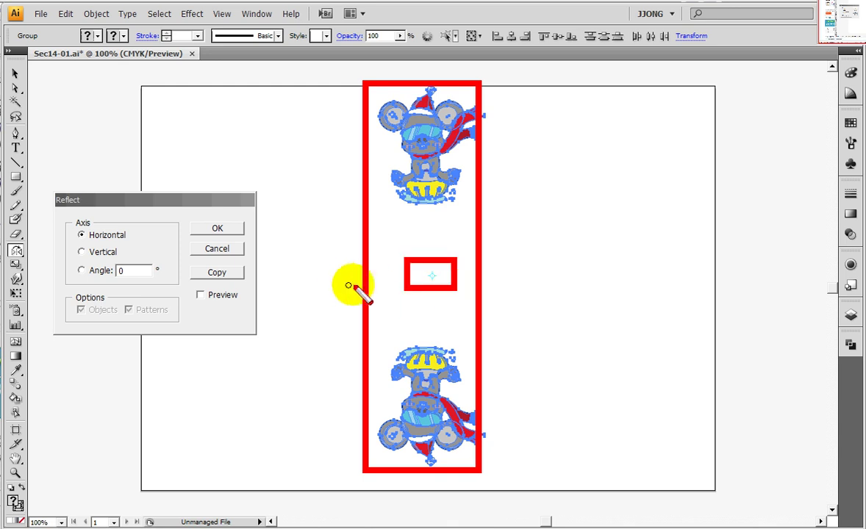
pyautogui.moveTo(342, 264); pyautogui.dragTo(563, 282)
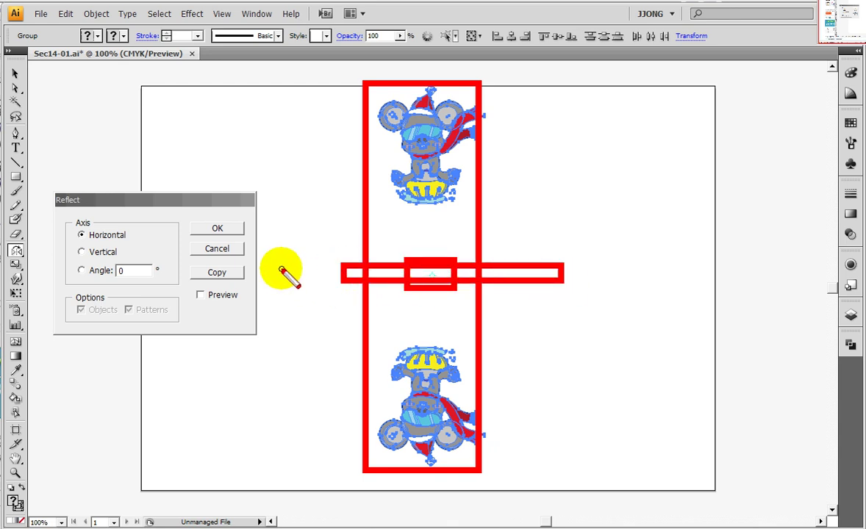
pyautogui.moveTo(286, 272); pyautogui.dragTo(562, 271)
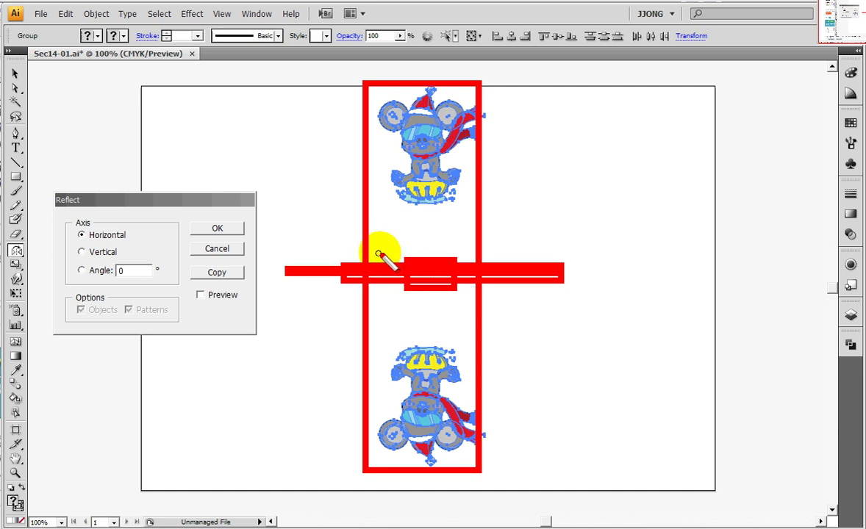
pyautogui.click(217, 250)
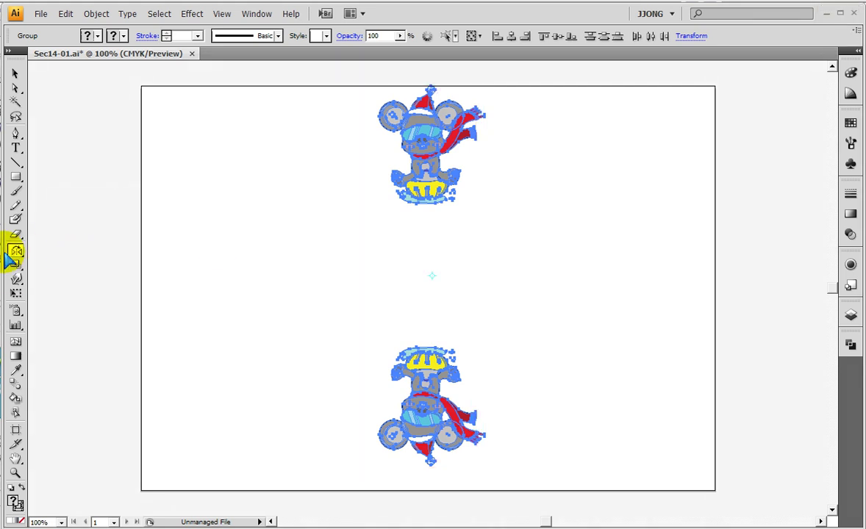
# - Switch to the Rotate Tool and make 90° rotated copies of the mice
pyautogui.moveTo(18, 253); pyautogui.dragTo(62, 258)
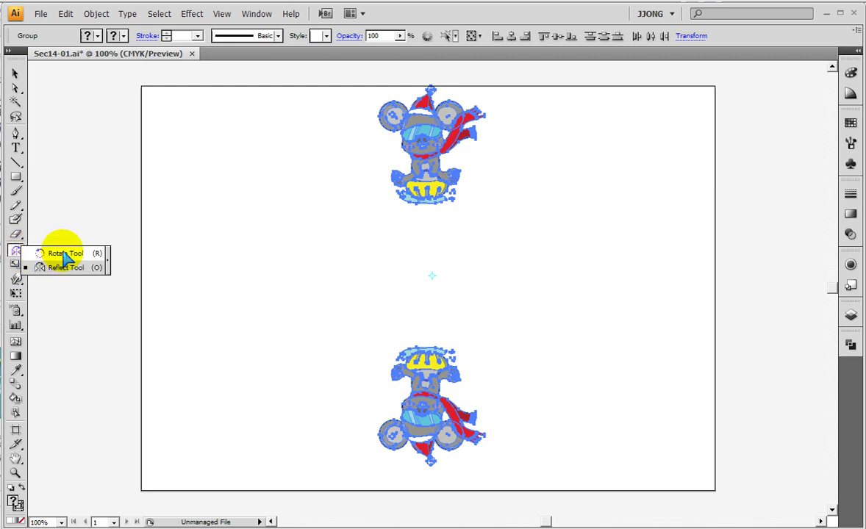
pyautogui.moveTo(64, 253); pyautogui.dragTo(61, 251)
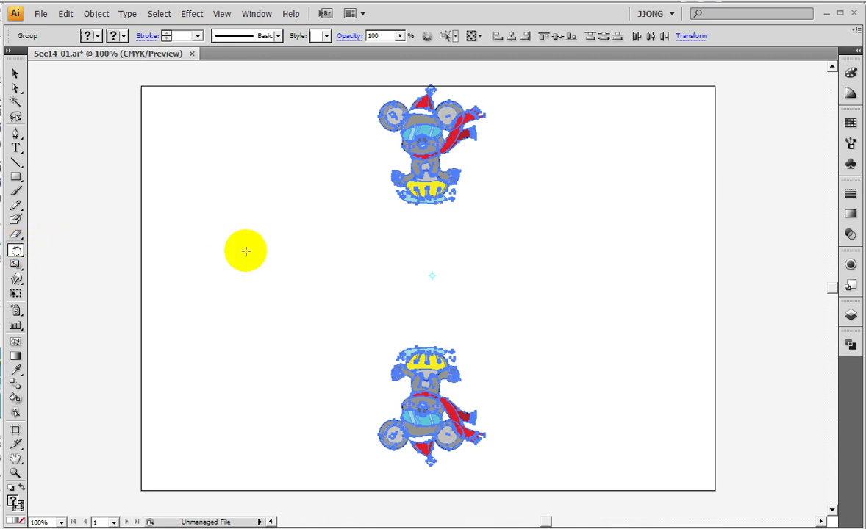
pyautogui.doubleClick(16, 250)
pyautogui.write('90')
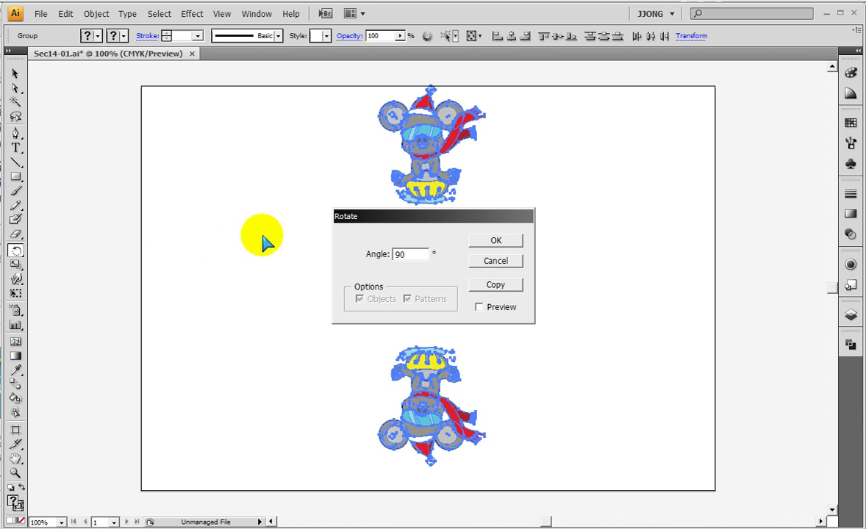
pyautogui.click(495, 285)
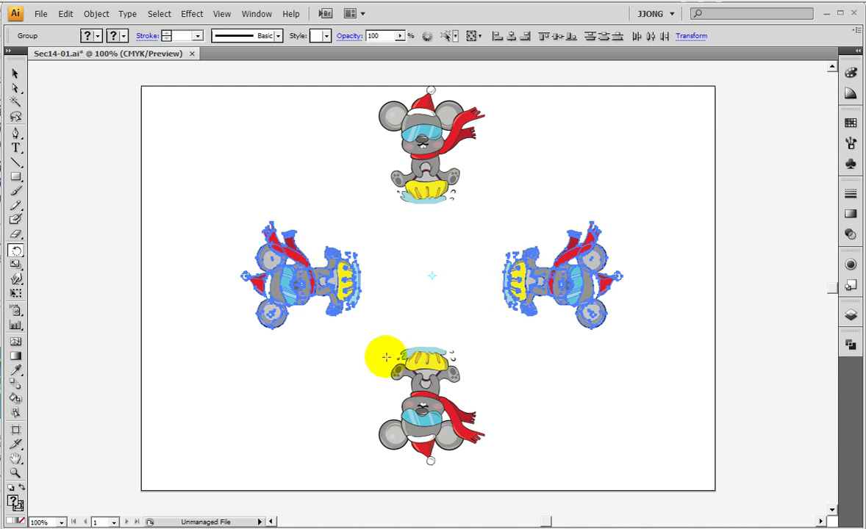
# - Undo back to the original mouse and move it to the artboard's left-middle
pyautogui.hotkey('ctrl', 'z')
pyautogui.hotkey('ctrl', 'z')
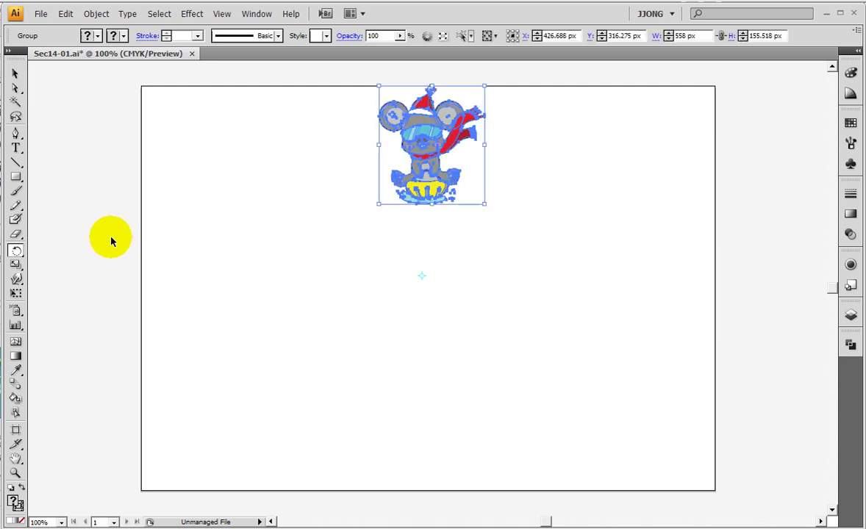
pyautogui.press('v')
pyautogui.moveTo(426, 147)
pyautogui.mouseDown()
pyautogui.moveTo(282, 278)
pyautogui.moveTo(337, 268)
pyautogui.mouseUp()
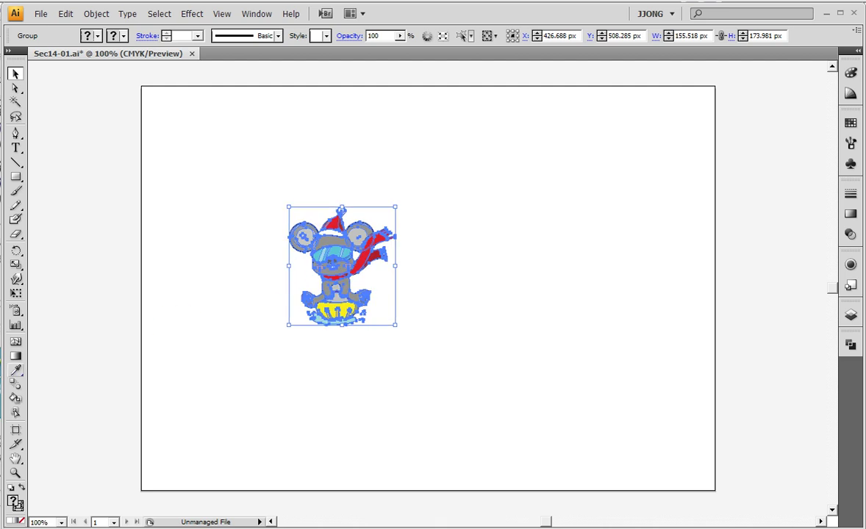
# - Pick the Scale Tool from the Scale/Shear/Reshape flyout
pyautogui.click(16, 263)
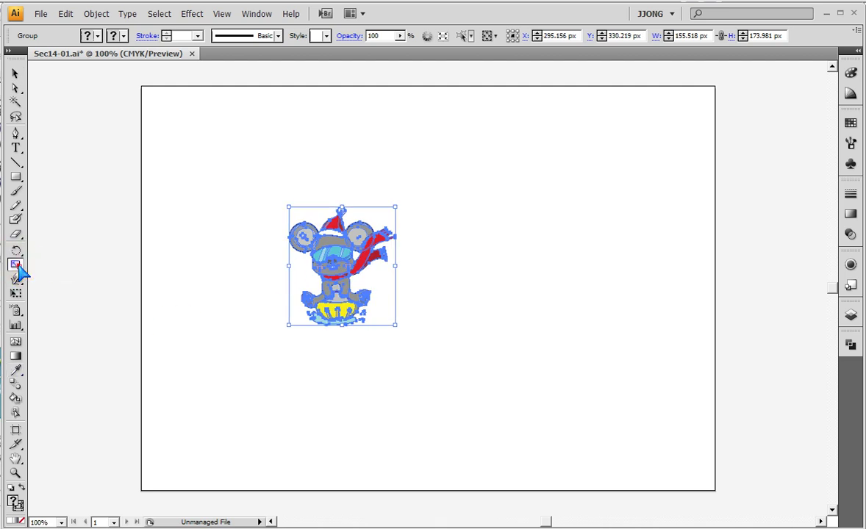
pyautogui.moveTo(15, 266); pyautogui.dragTo(60, 271)
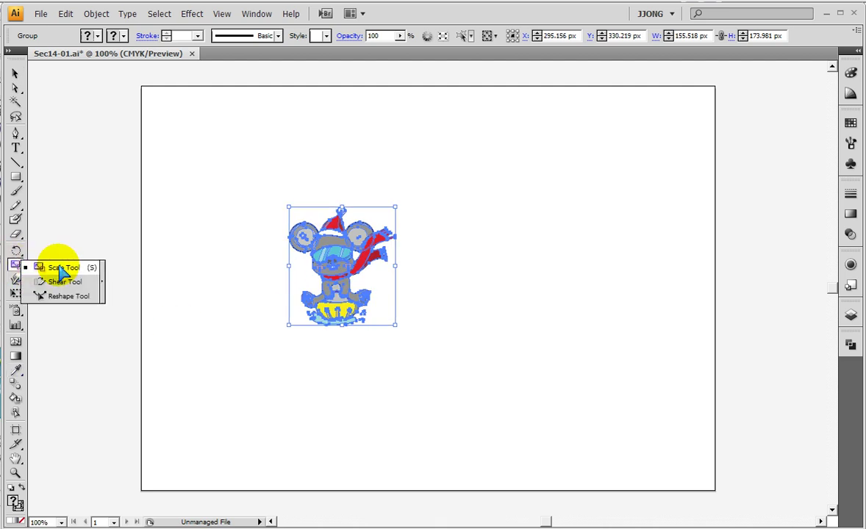
pyautogui.click(62, 269)
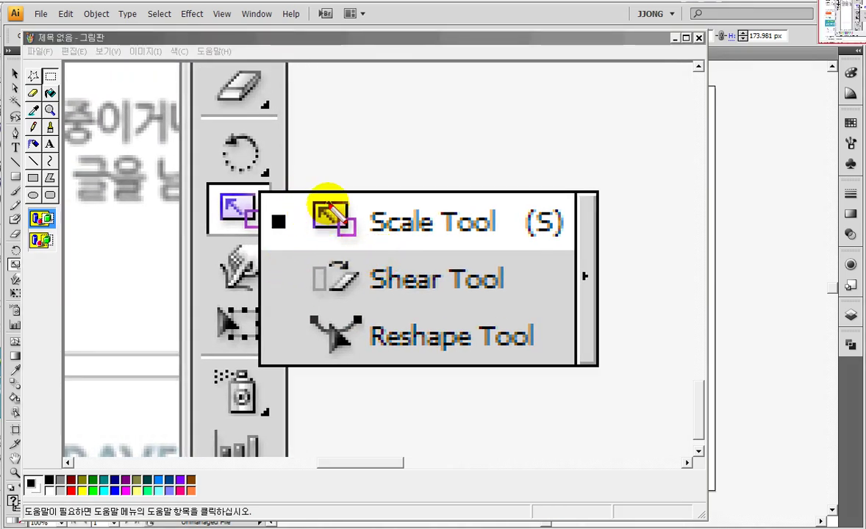
# - Close the Paint window with the enlarged scaling-tools capture to return to Illustrator
pyautogui.moveTo(485, 315); pyautogui.dragTo(310, 402)
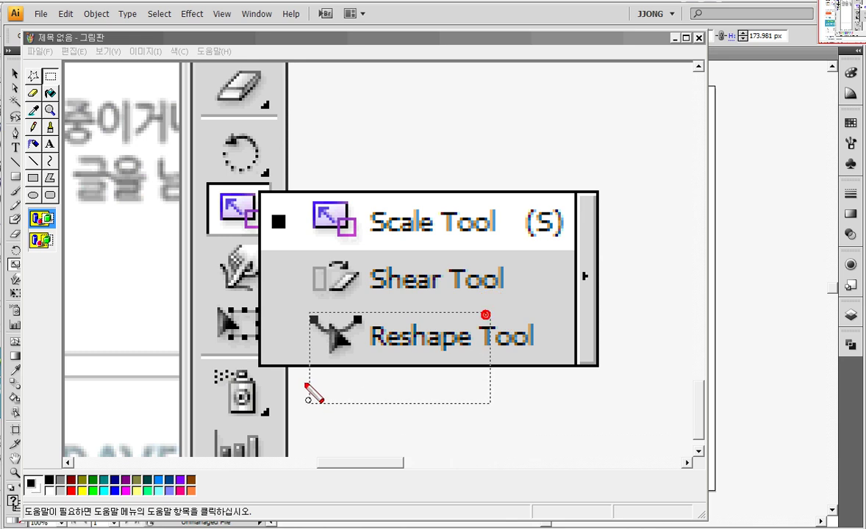
pyautogui.moveTo(605, 322)
pyautogui.mouseDown()
pyautogui.moveTo(281, 339)
pyautogui.moveTo(528, 350)
pyautogui.mouseUp()
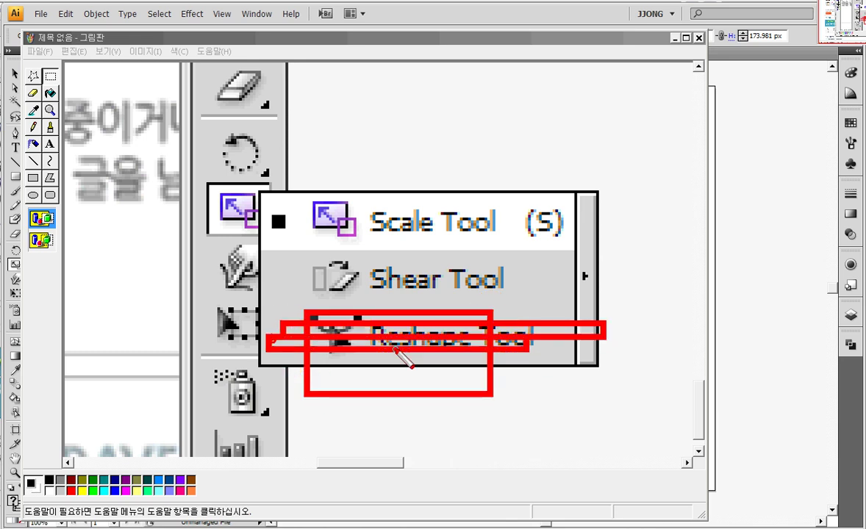
pyautogui.moveTo(289, 312); pyautogui.dragTo(294, 319)
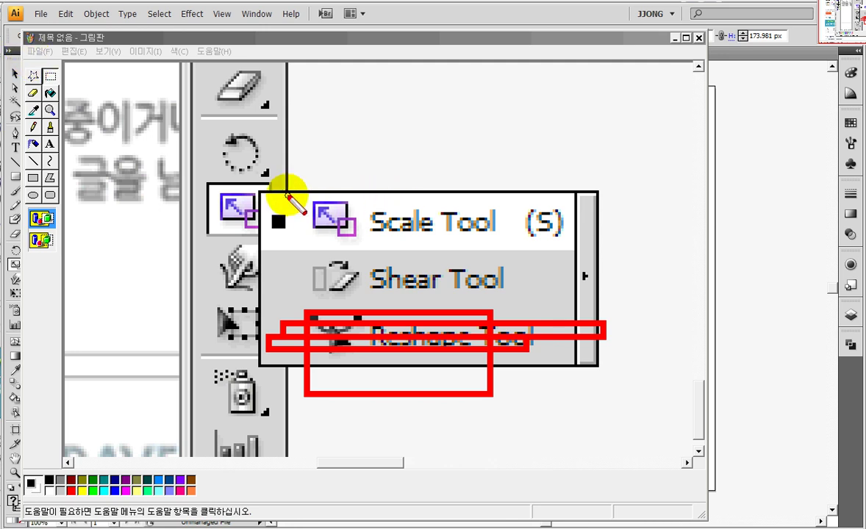
pyautogui.moveTo(256, 193); pyautogui.dragTo(615, 244)
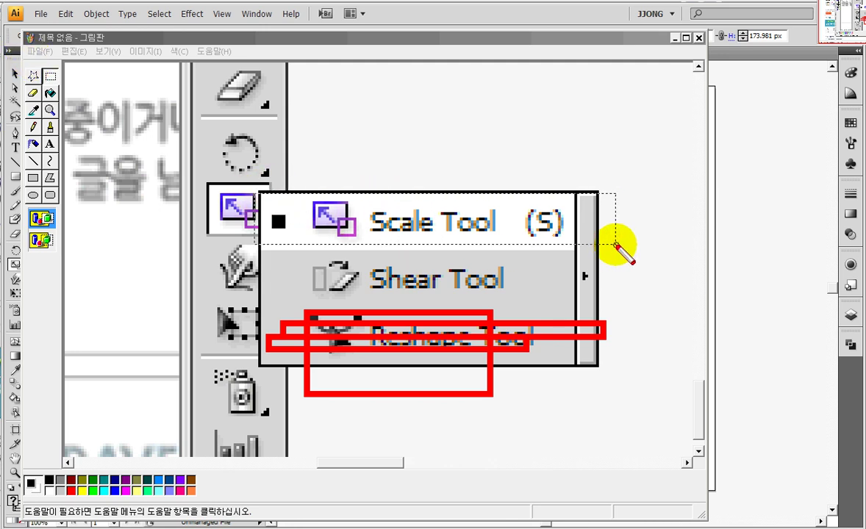
pyautogui.moveTo(271, 262); pyautogui.dragTo(594, 296)
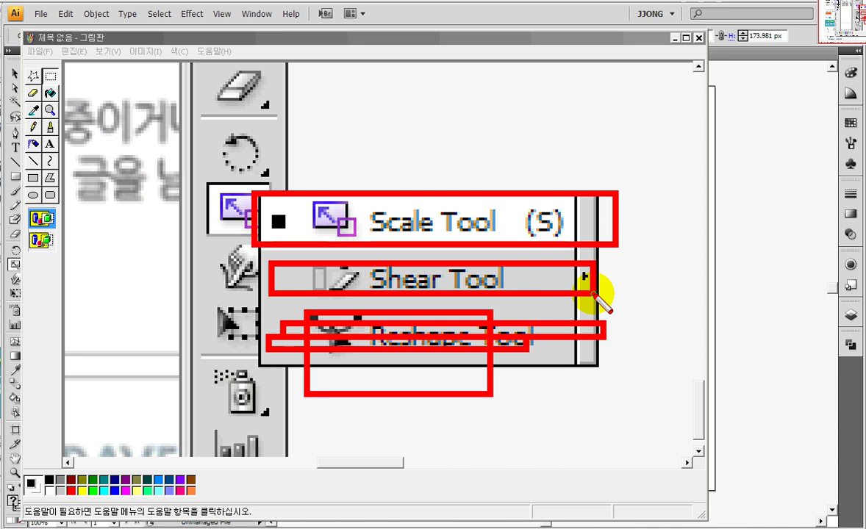
pyautogui.press('Escape')
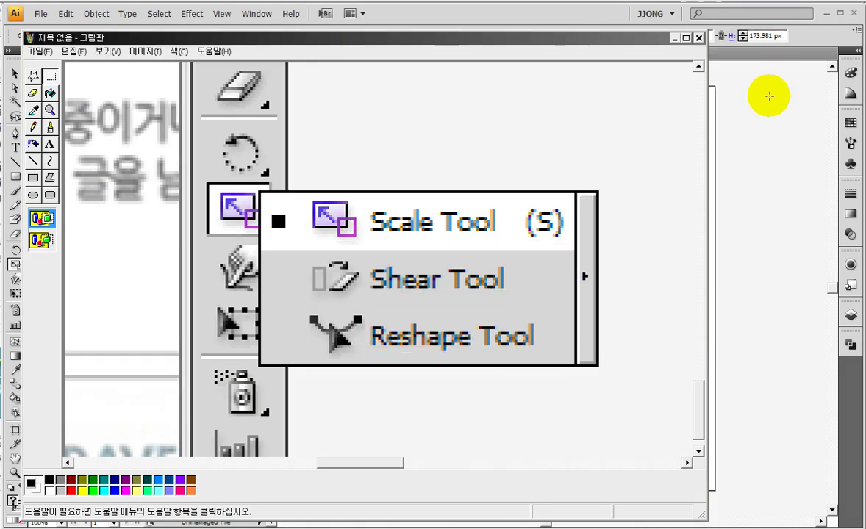
pyautogui.click(770, 100)
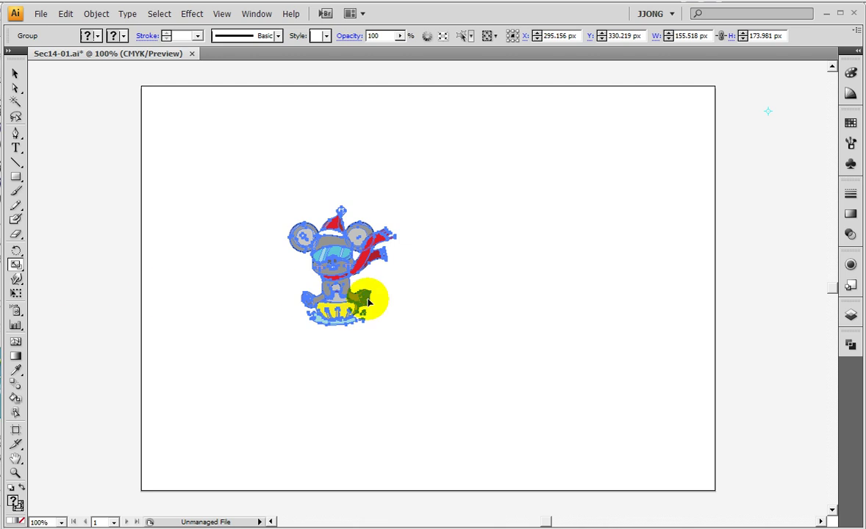
# - Make a 300% uniform-scale copy of the mouse from an origin to its right
pyautogui.hotkey('shift', 'b')
pyautogui.moveTo(487, 282)
pyautogui.mouseDown()
pyautogui.moveTo(553, 281)
pyautogui.moveTo(526, 308)
pyautogui.mouseUp()
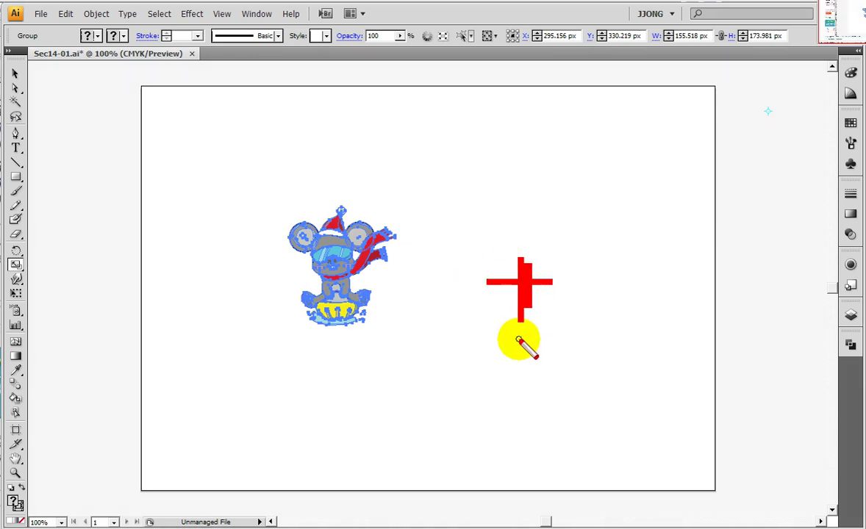
pyautogui.hotkey('ctrl', 'z')
pyautogui.hotkey('ctrl', 'z')
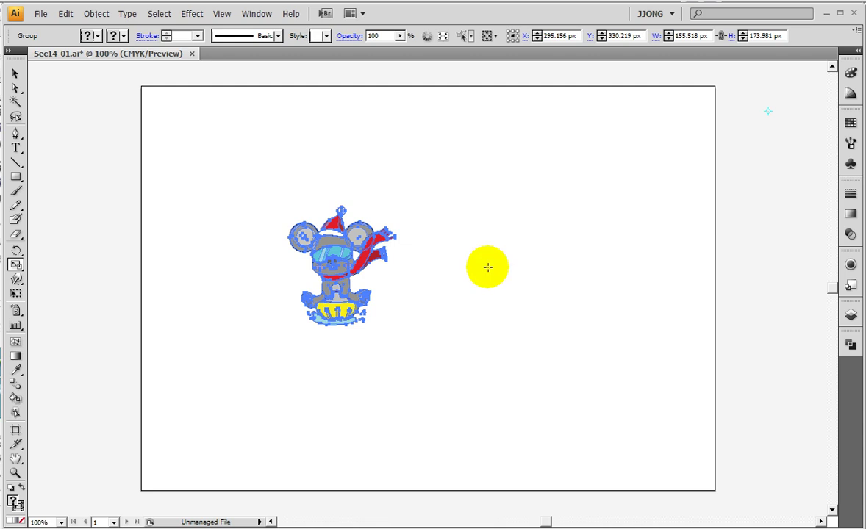
pyautogui.keyDown('alt'); pyautogui.click(491, 294); pyautogui.keyUp('alt')
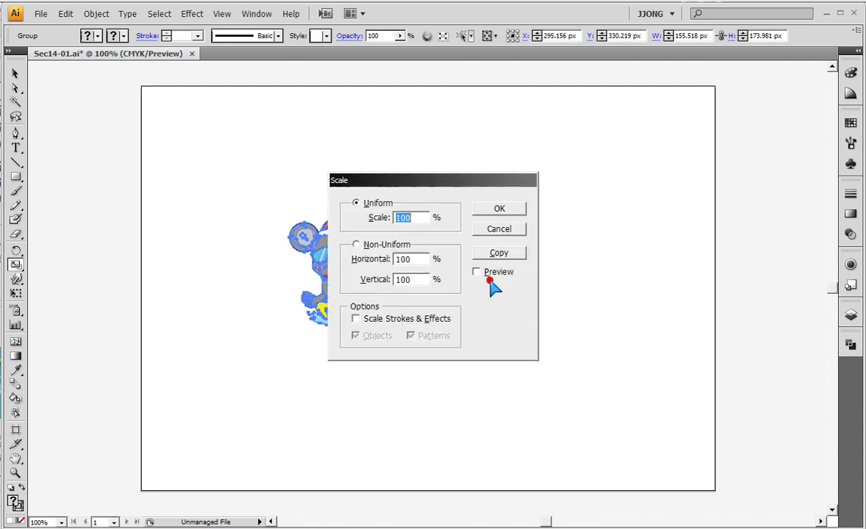
pyautogui.moveTo(420, 180); pyautogui.dragTo(290, 139)
pyautogui.write('32')
pyautogui.doubleClick(282, 175)
pyautogui.write('300')
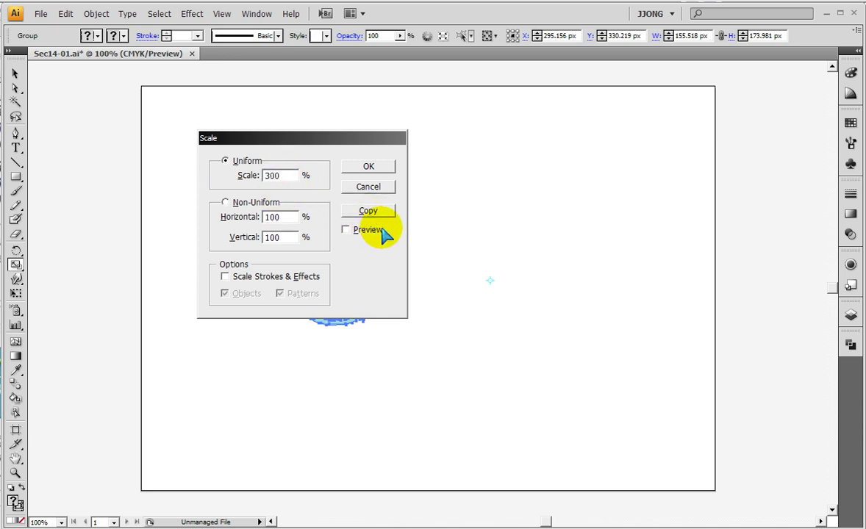
pyautogui.click(368, 212)
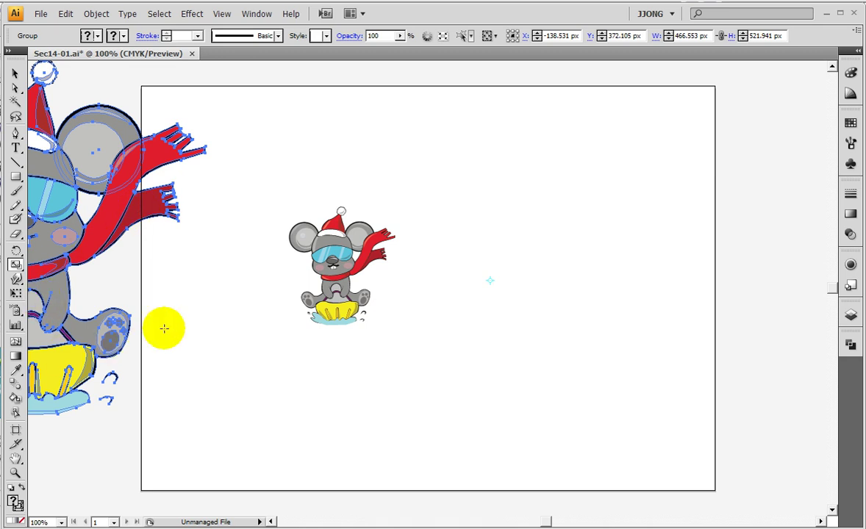
pyautogui.click(16, 459)
pyautogui.moveTo(98, 360); pyautogui.dragTo(204, 350)
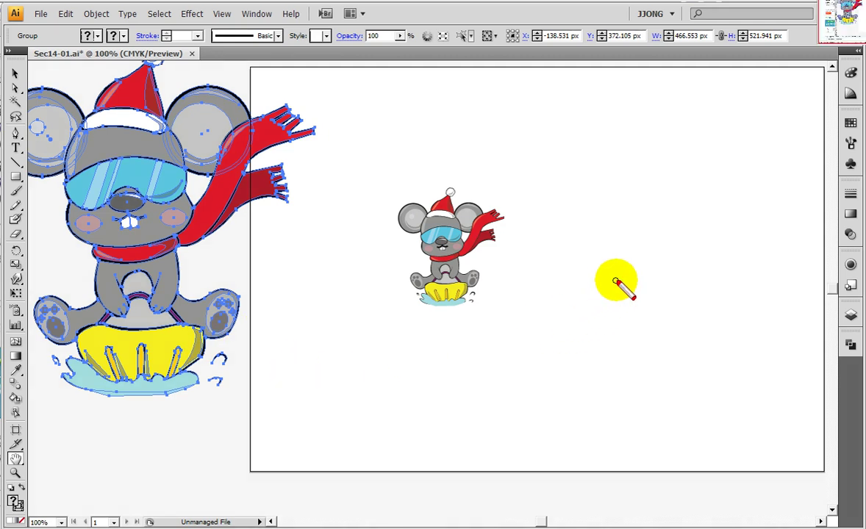
pyautogui.moveTo(636, 248); pyautogui.dragTo(195, 257)
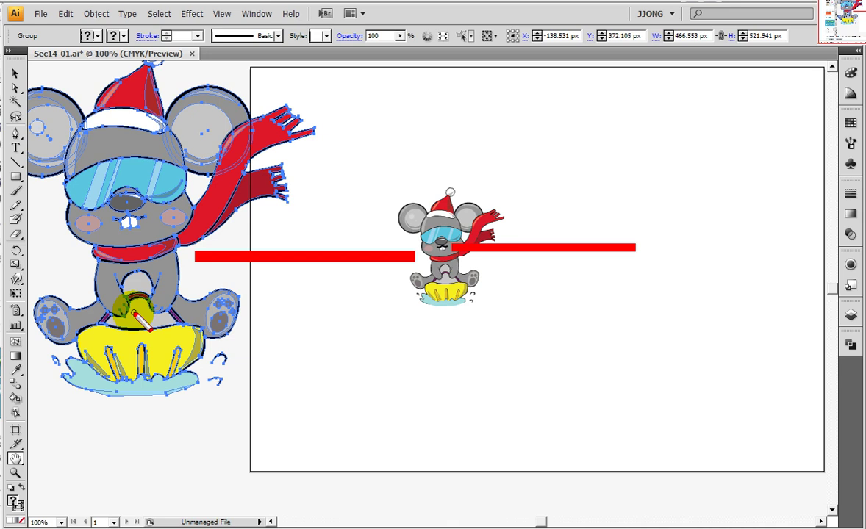
pyautogui.moveTo(641, 217); pyautogui.dragTo(642, 319)
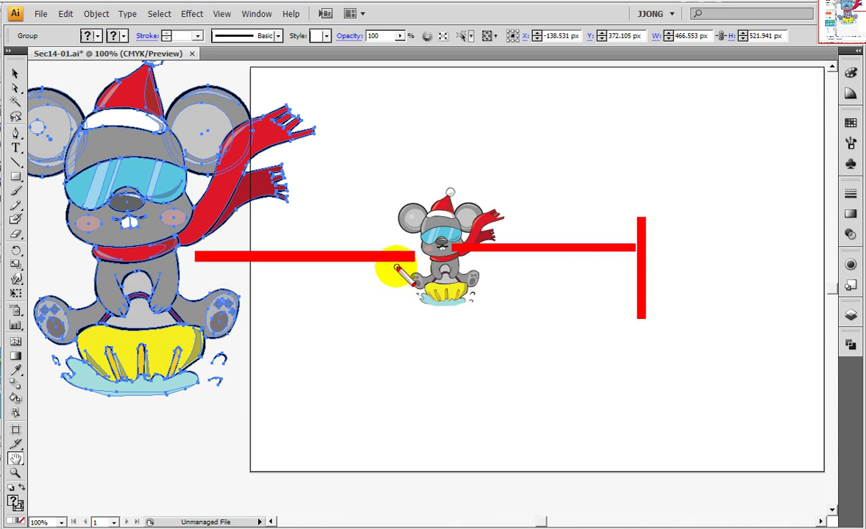
pyautogui.press('Escape')
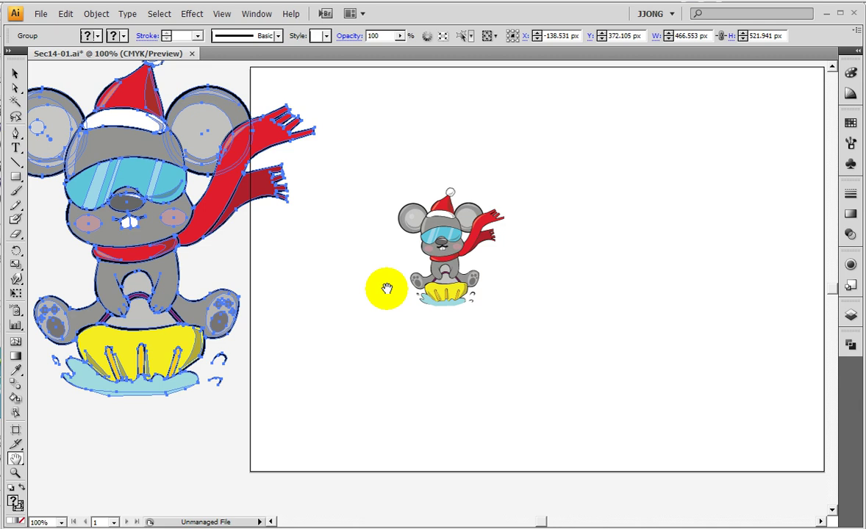
pyautogui.hotkey('ctrl', 'shift', 'a')
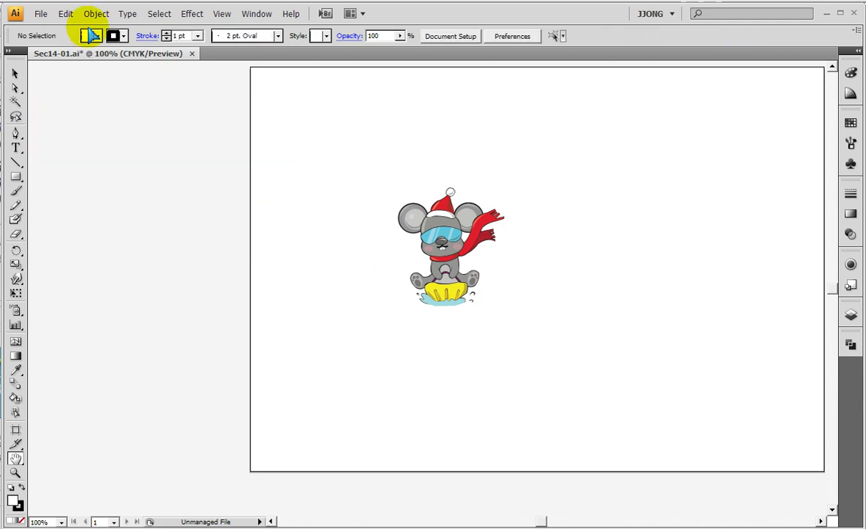
# - Scale the whole mouse uniformly to 300% around its centre, to about 466.553 × 521.941 px
pyautogui.moveTo(334, 160); pyautogui.dragTo(535, 348)
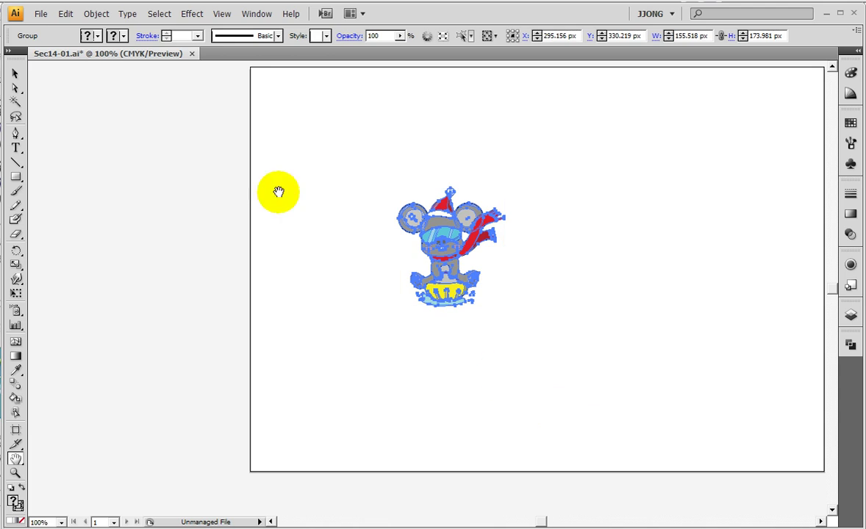
pyautogui.click(15, 266)
pyautogui.doubleClick(15, 266)
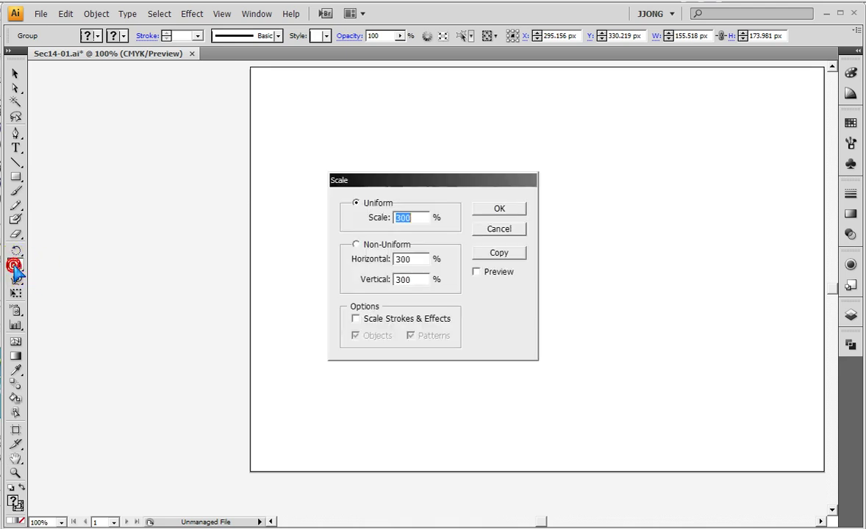
pyautogui.moveTo(433, 179); pyautogui.dragTo(292, 102)
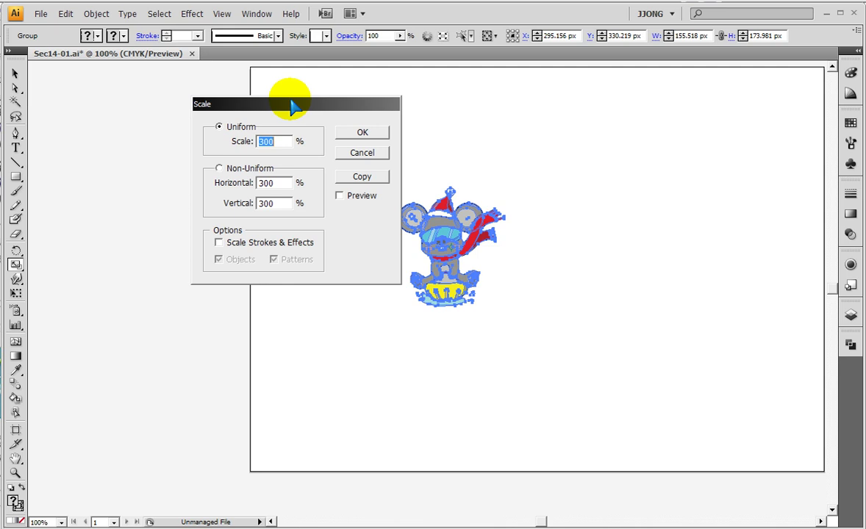
pyautogui.click(350, 137)
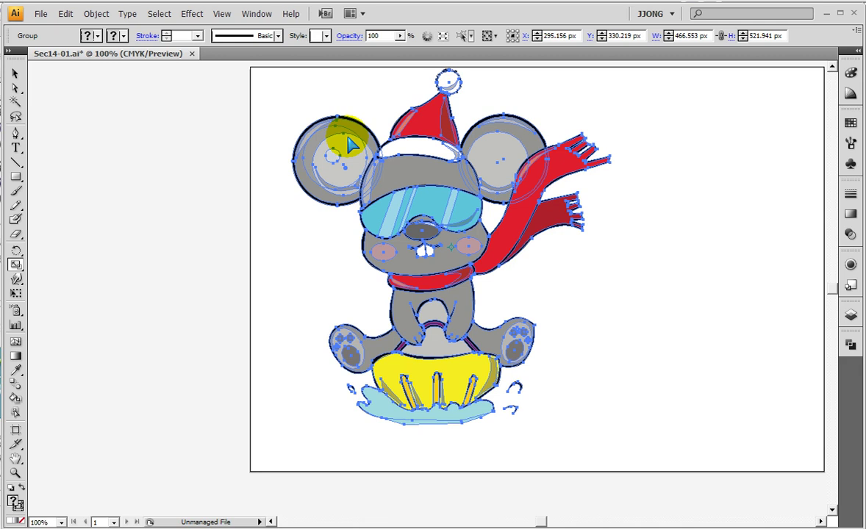
# - Skew the enlarged mouse with the Shear tool, then undo the skew
pyautogui.moveTo(397, 151); pyautogui.dragTo(273, 218)
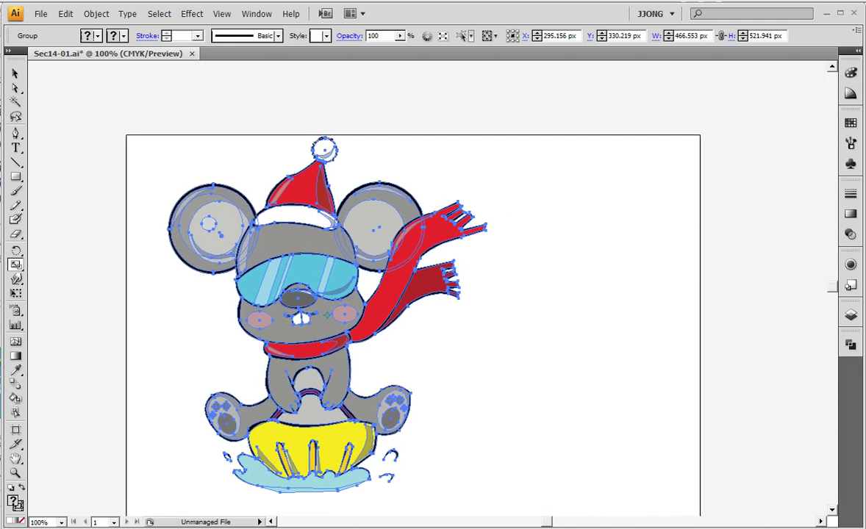
pyautogui.moveTo(15, 265); pyautogui.dragTo(56, 289)
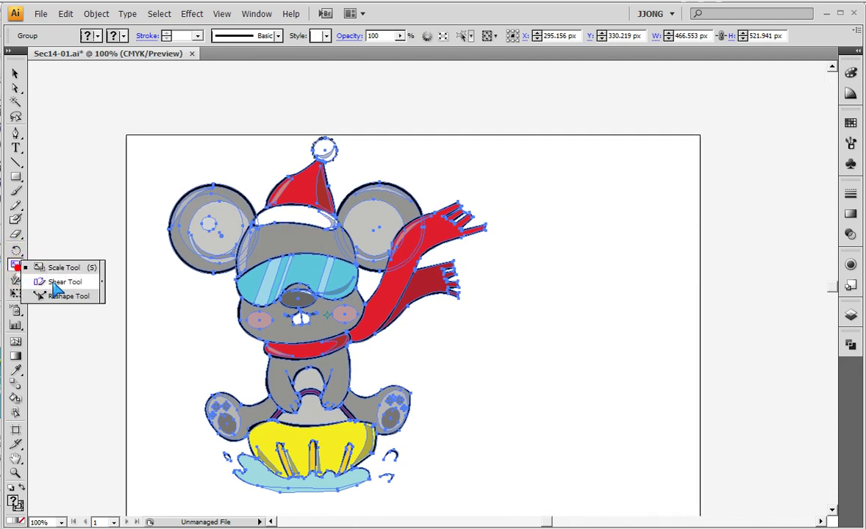
pyautogui.click(409, 136)
pyautogui.moveTo(442, 158)
pyautogui.mouseDown()
pyautogui.moveTo(500, 150)
pyautogui.moveTo(421, 153)
pyautogui.mouseUp()
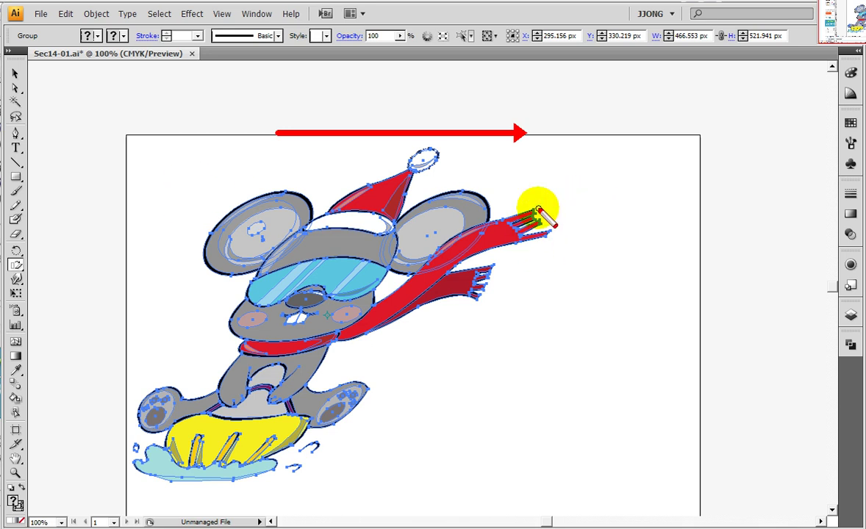
pyautogui.moveTo(539, 216); pyautogui.dragTo(541, 217)
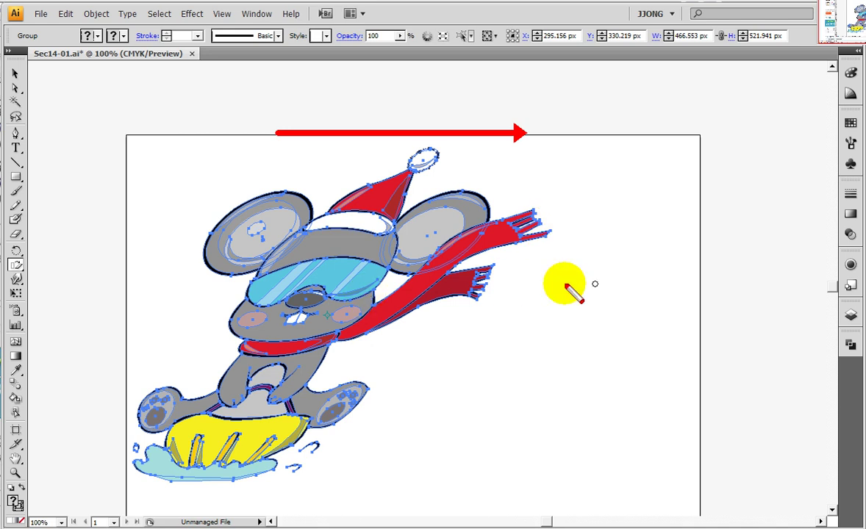
pyautogui.hotkey('ctrl', 'z')
pyautogui.press('z')
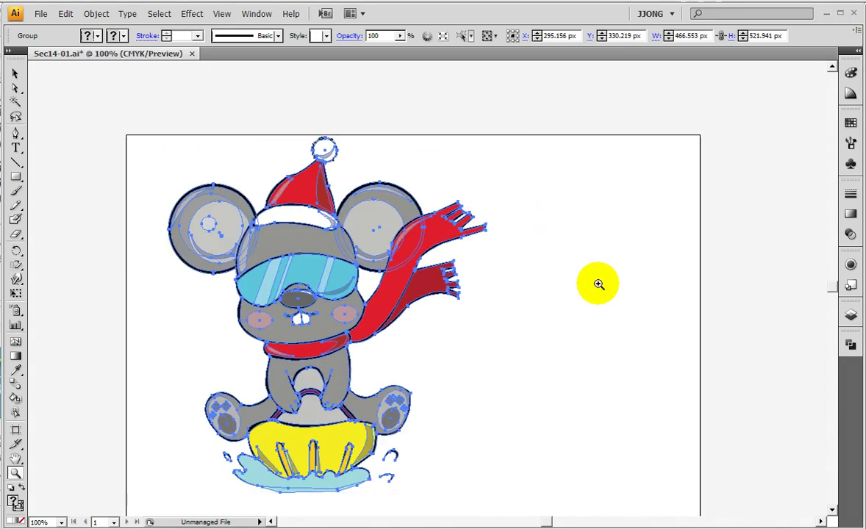
pyautogui.moveTo(570, 178); pyautogui.dragTo(569, 390)
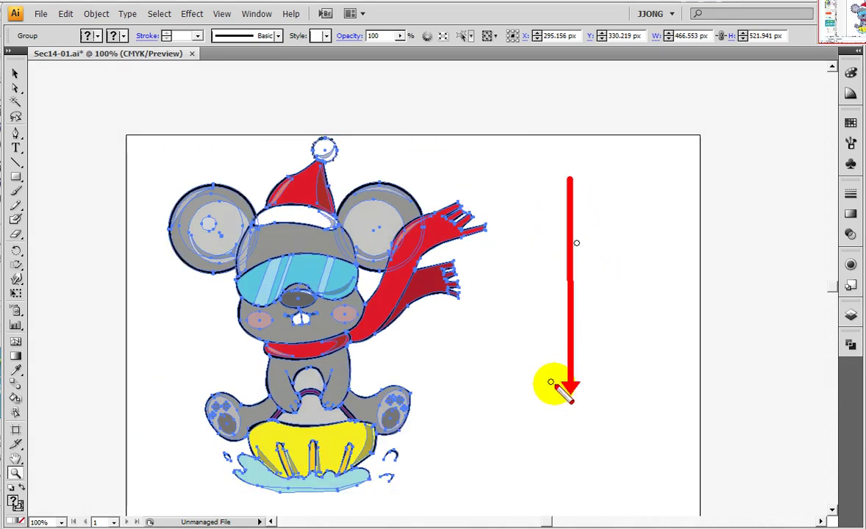
pyautogui.press('Escape')
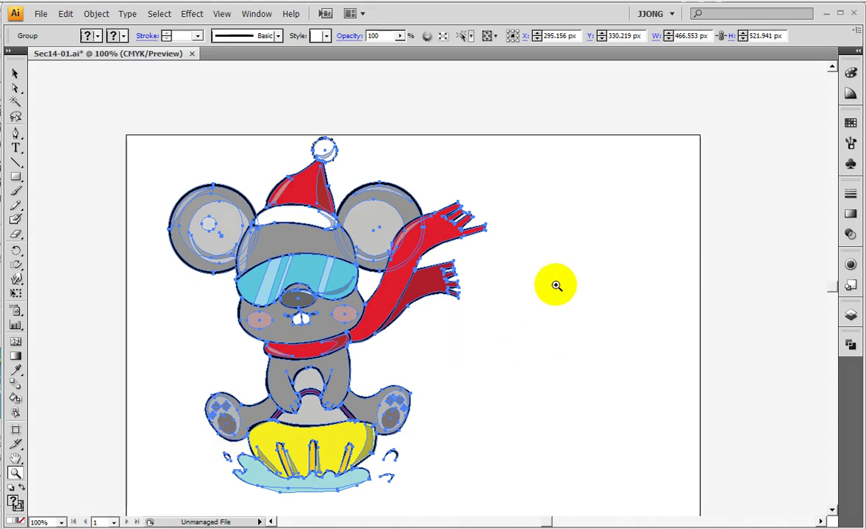
# - Freely stretch the mouse with the Scale tool, then delete it to leave an empty artboard
pyautogui.click(17, 265)
pyautogui.moveTo(557, 228); pyautogui.dragTo(555, 315)
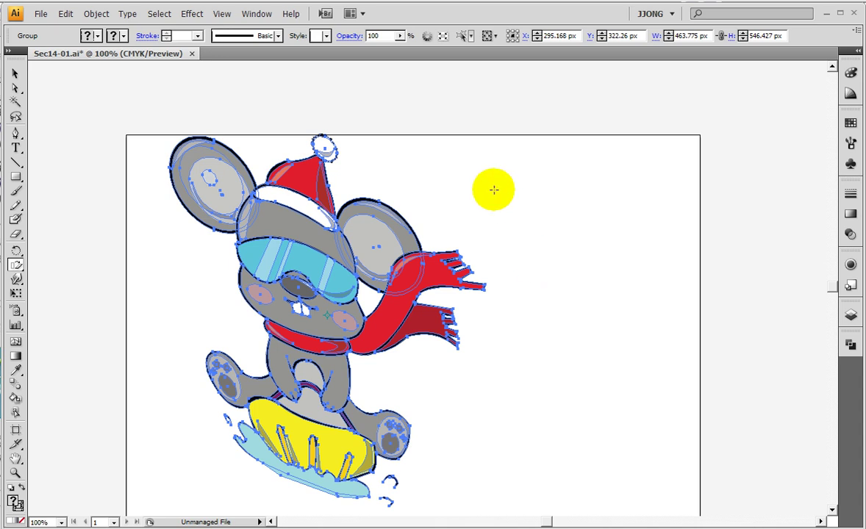
pyautogui.press('Delete')
pyautogui.moveTo(375, 292)
pyautogui.mouseDown()
pyautogui.moveTo(442, 273)
pyautogui.moveTo(457, 239)
pyautogui.moveTo(373, 278)
pyautogui.moveTo(350, 313)
pyautogui.mouseUp()
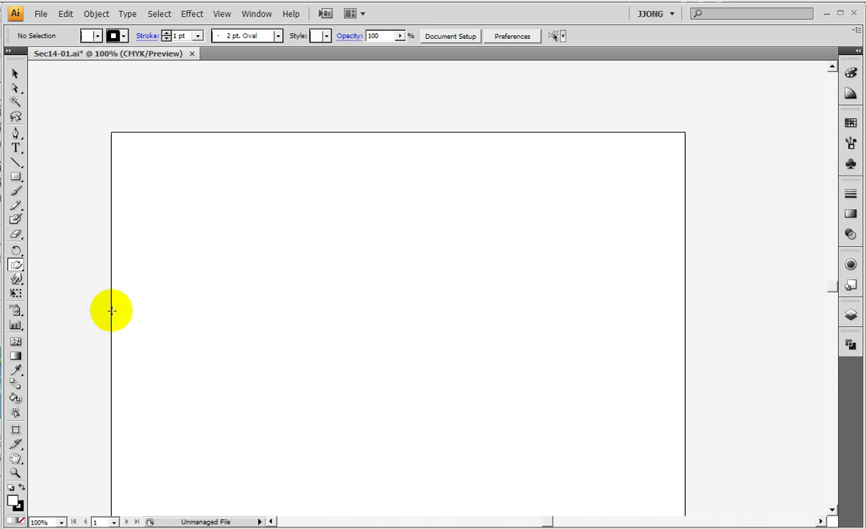
# - Draw a tall pill-shaped rounded rectangle, about 393 × 487 px, with fully rounded corners
pyautogui.moveTo(13, 177)
pyautogui.mouseDown()
pyautogui.moveTo(104, 210)
pyautogui.moveTo(87, 194)
pyautogui.mouseUp()
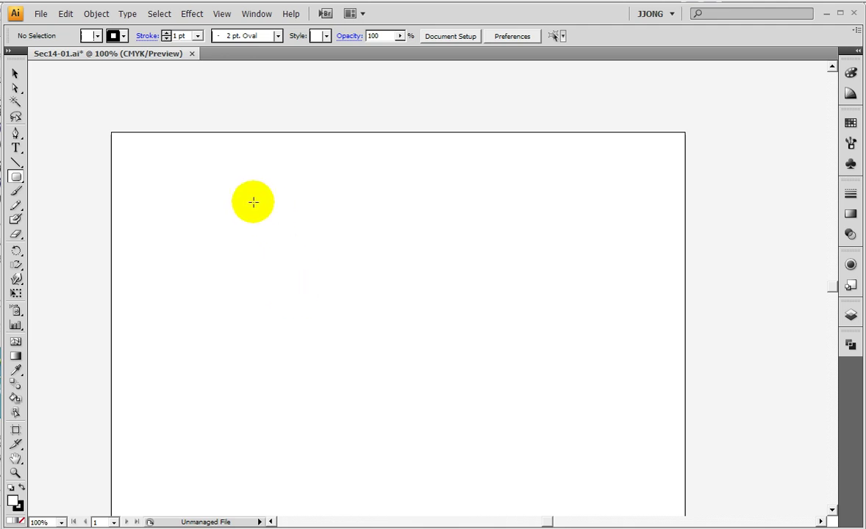
pyautogui.moveTo(244, 176); pyautogui.dragTo(542, 457)
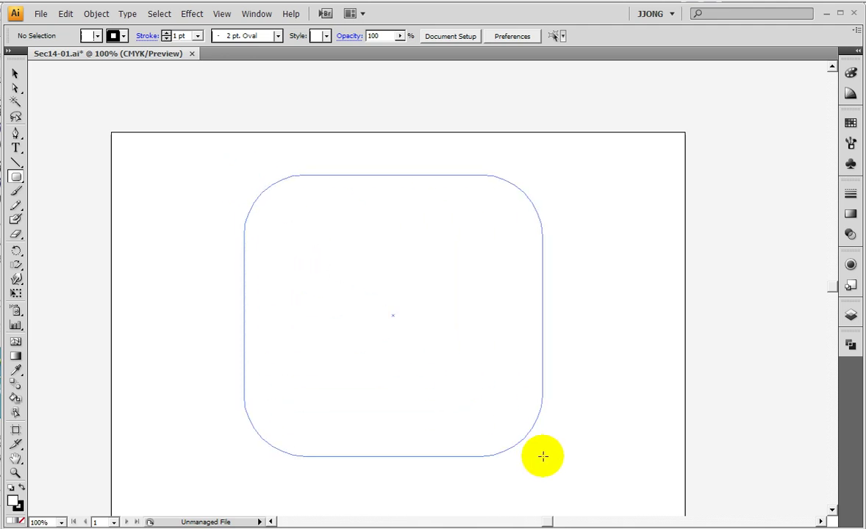
pyautogui.press('Right')
pyautogui.moveTo(544, 457)
pyautogui.mouseDown()
pyautogui.moveTo(502, 500)
pyautogui.moveTo(510, 506)
pyautogui.mouseUp()
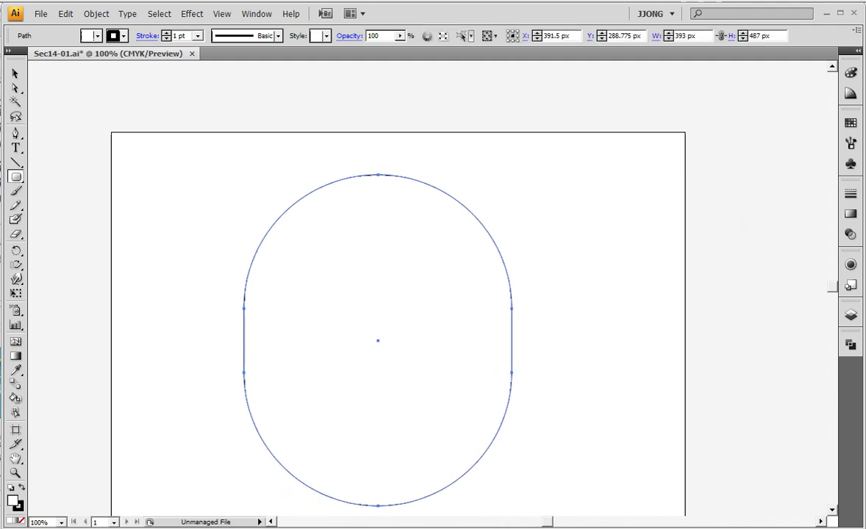
# - Give the pill outline a 30 pt stroke weight and centre it in view
pyautogui.hotkey('ctrl', 'F10')
pyautogui.click(784, 205)
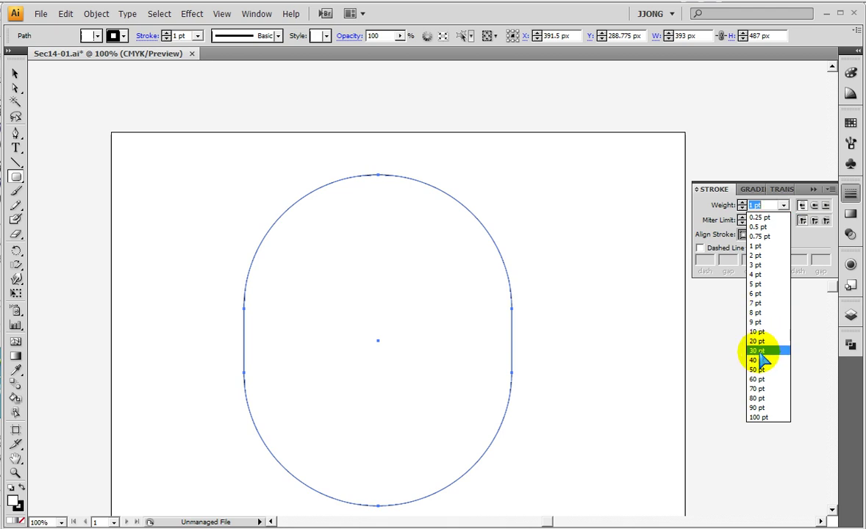
pyautogui.click(764, 351)
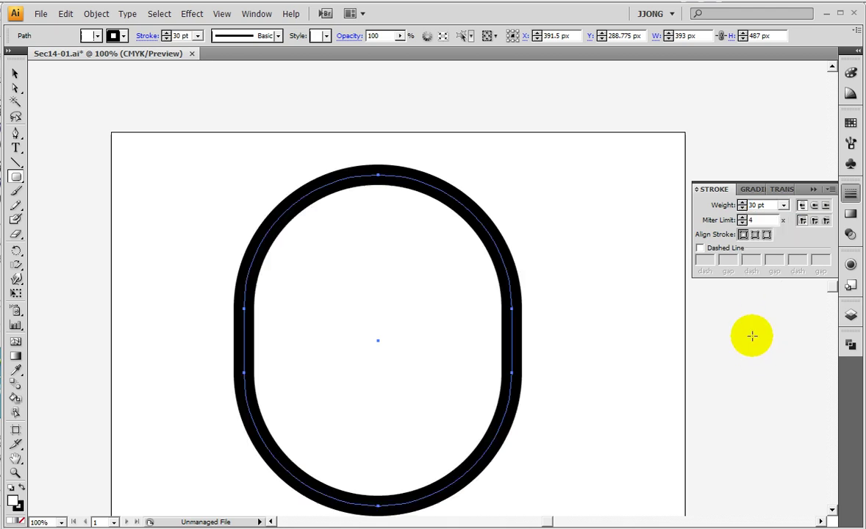
pyautogui.scroll(-1, 640, 257)
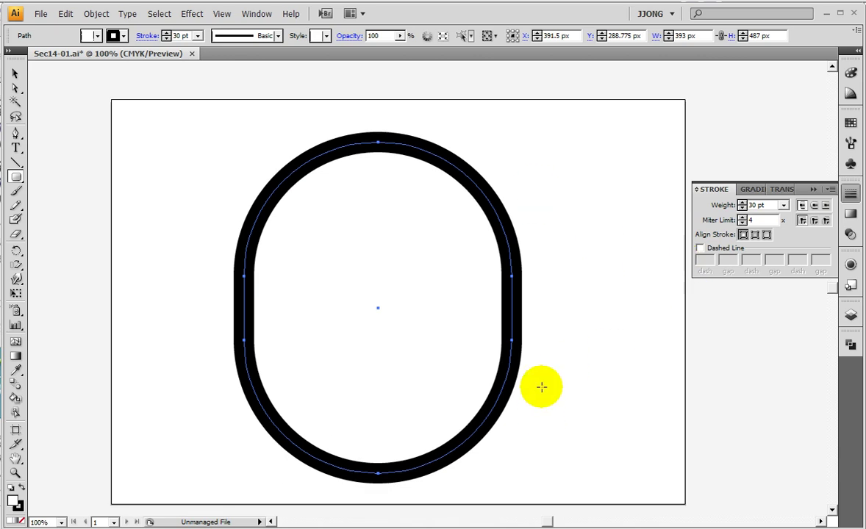
pyautogui.click(16, 458)
pyautogui.moveTo(166, 428); pyautogui.dragTo(184, 398)
# - Switch to Direct Selection and try selecting parts of the pill outline
pyautogui.click(15, 88)
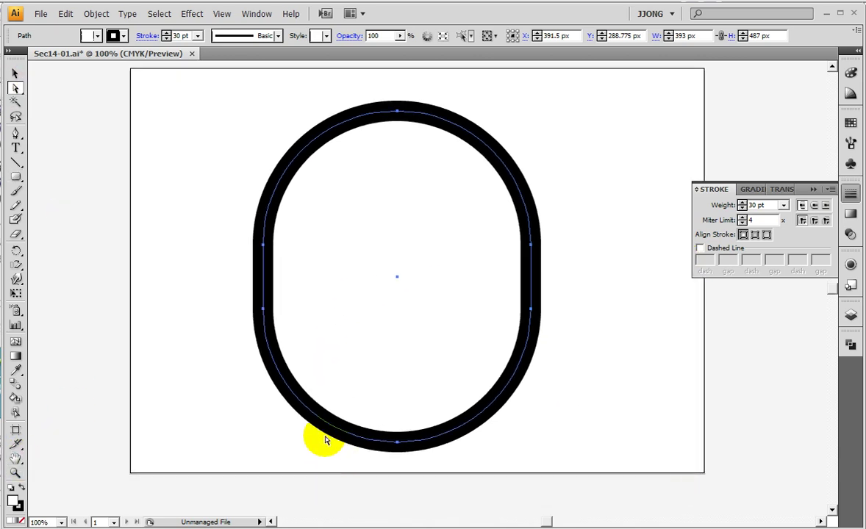
pyautogui.press('v')
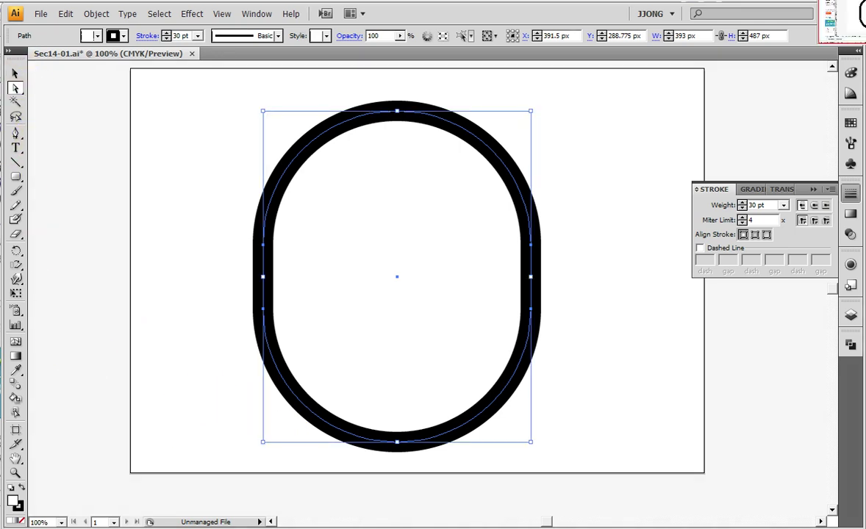
pyautogui.moveTo(55, 112); pyautogui.dragTo(2, 68)
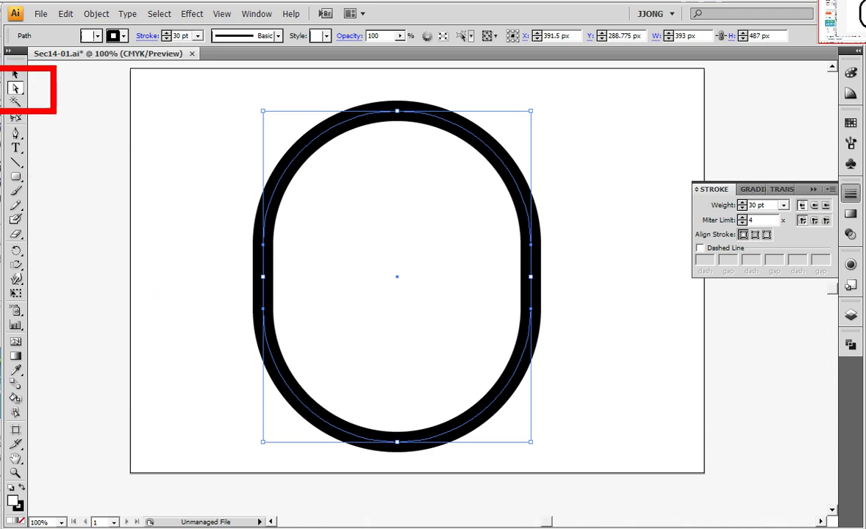
pyautogui.moveTo(231, 402); pyautogui.dragTo(564, 484)
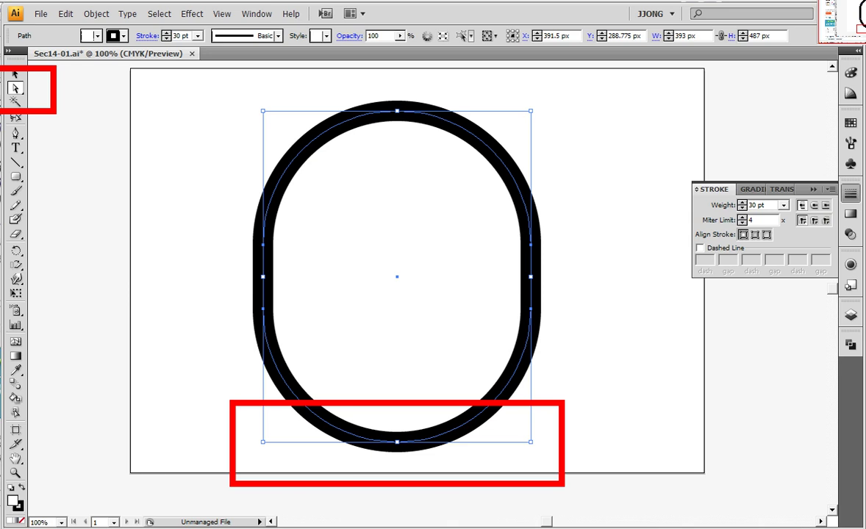
pyautogui.moveTo(68, 127); pyautogui.dragTo(116, 225)
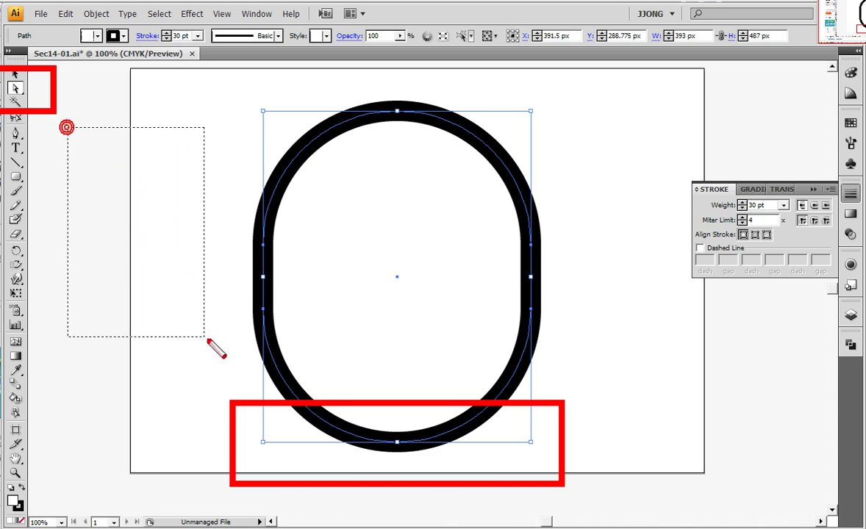
# - Marquee-select the pill's bottom anchor and delete it, leaving a 393 × 290.5 px open arch
pyautogui.moveTo(65, 117); pyautogui.dragTo(236, 403)
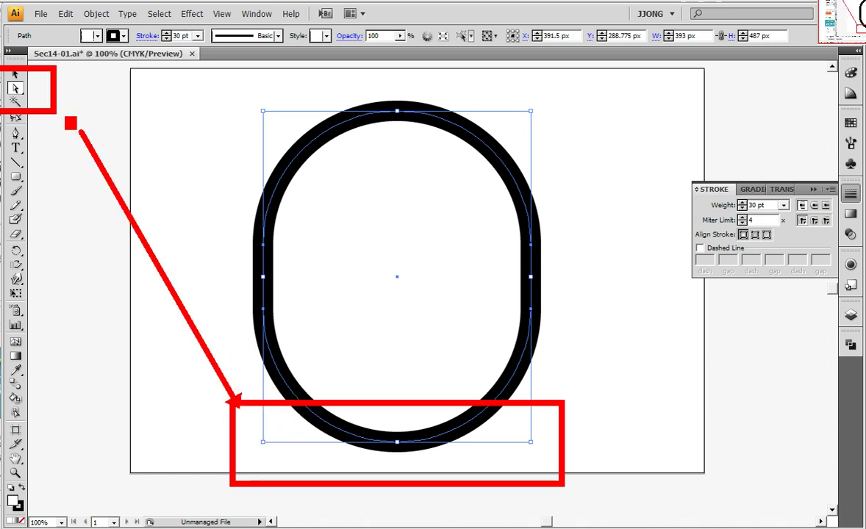
pyautogui.moveTo(285, 405); pyautogui.dragTo(245, 471)
pyautogui.moveTo(372, 407); pyautogui.dragTo(330, 475)
pyautogui.moveTo(489, 407); pyautogui.dragTo(422, 474)
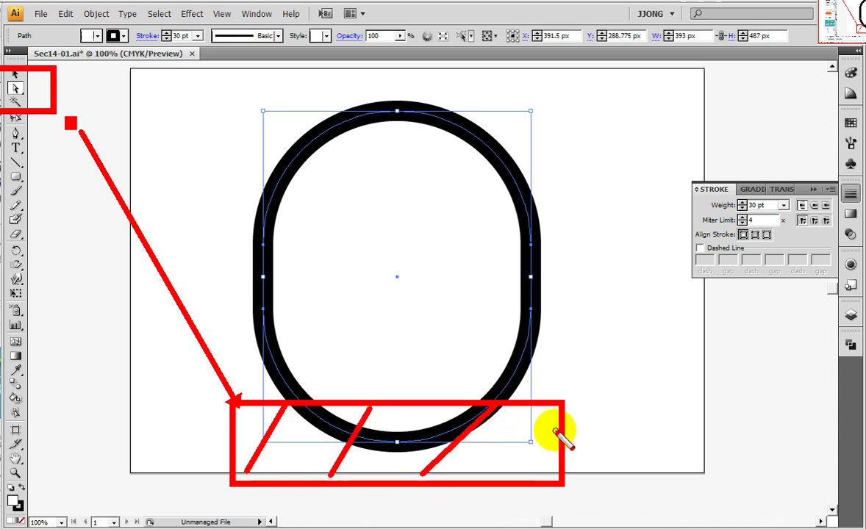
pyautogui.moveTo(551, 434); pyautogui.dragTo(515, 484)
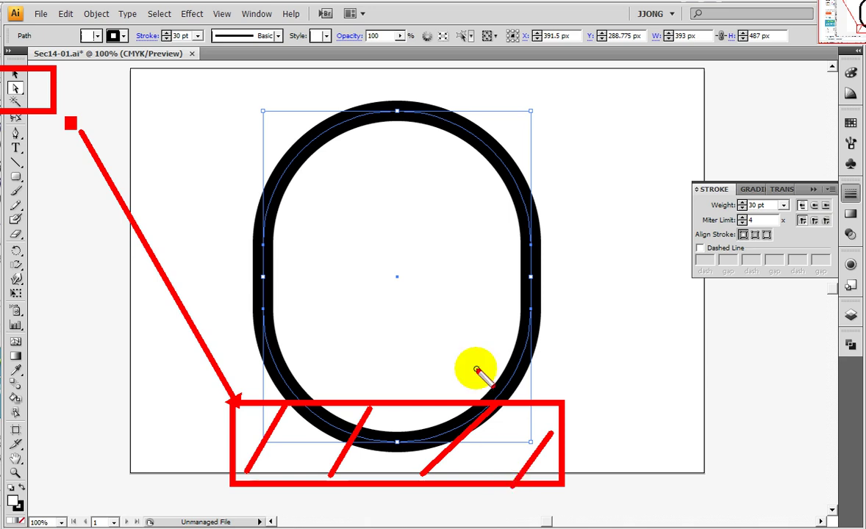
pyautogui.press('Escape')
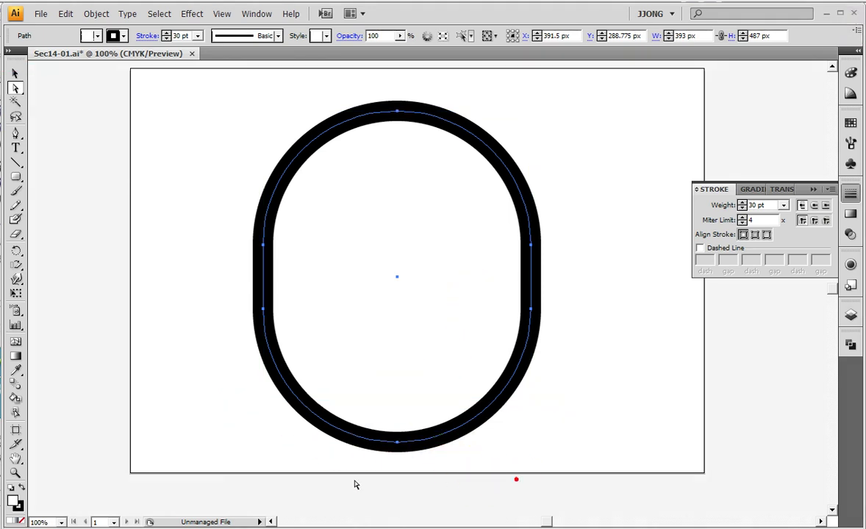
pyautogui.moveTo(482, 452); pyautogui.dragTo(232, 425)
pyautogui.press('Delete')
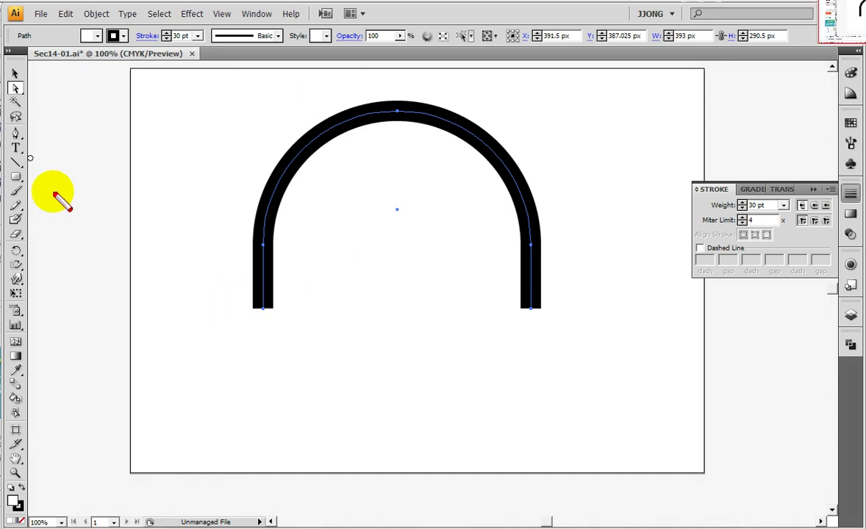
# - Select both bottom ends of the arch and nudge them down, making it 393 × 431.5 px
pyautogui.moveTo(168, 282)
pyautogui.mouseDown()
pyautogui.moveTo(99, 280)
pyautogui.moveTo(165, 281)
pyautogui.moveTo(600, 356)
pyautogui.mouseUp()
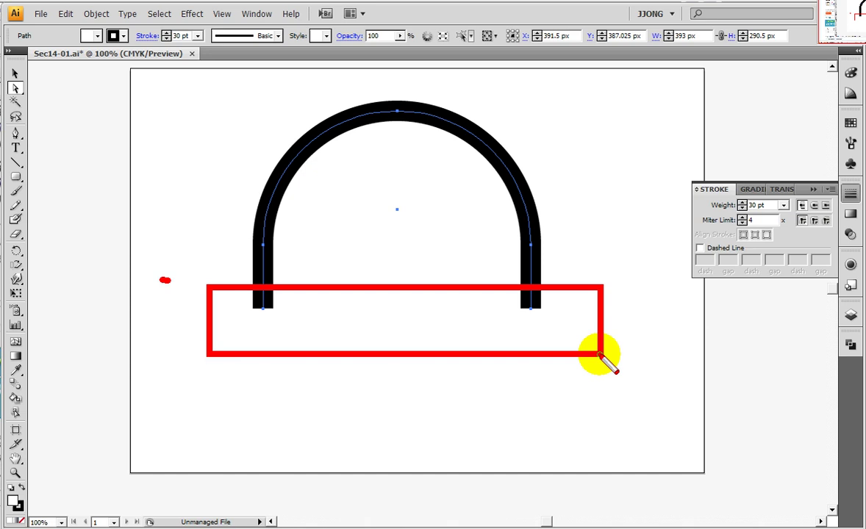
pyautogui.press('Escape')
pyautogui.moveTo(197, 301); pyautogui.dragTo(640, 350)
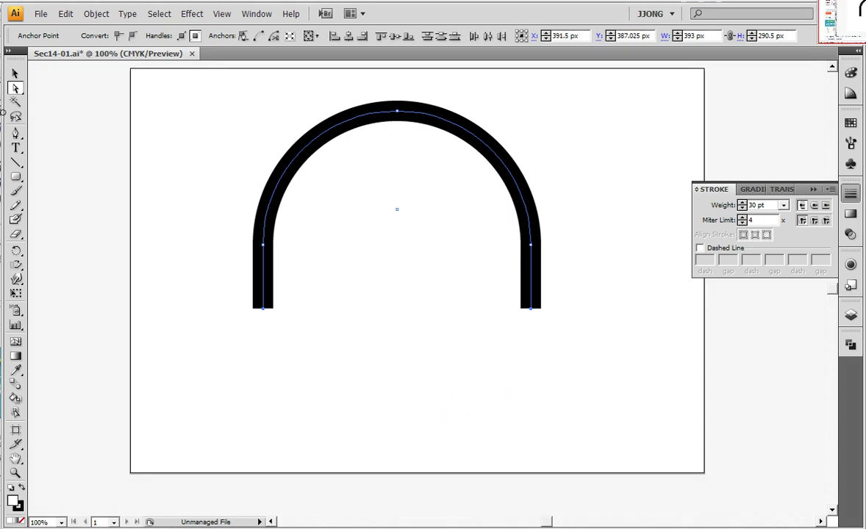
pyautogui.moveTo(584, 385); pyautogui.dragTo(584, 433)
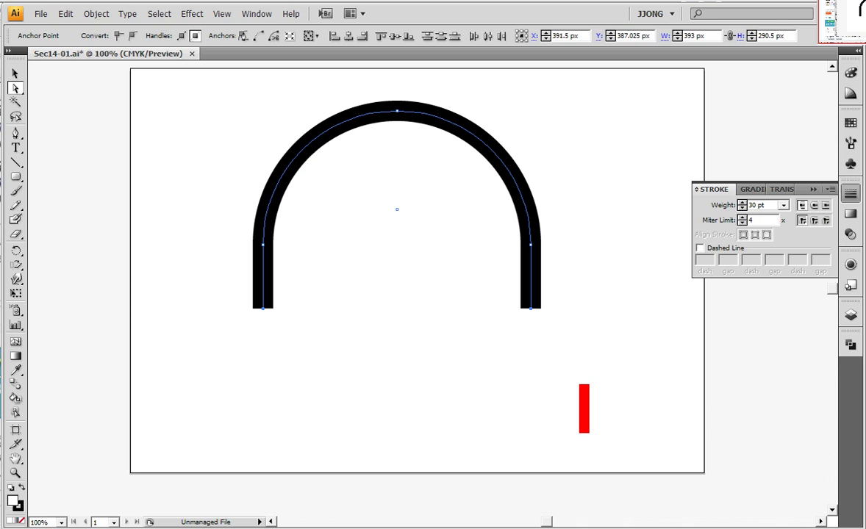
pyautogui.moveTo(358, 372); pyautogui.dragTo(506, 469)
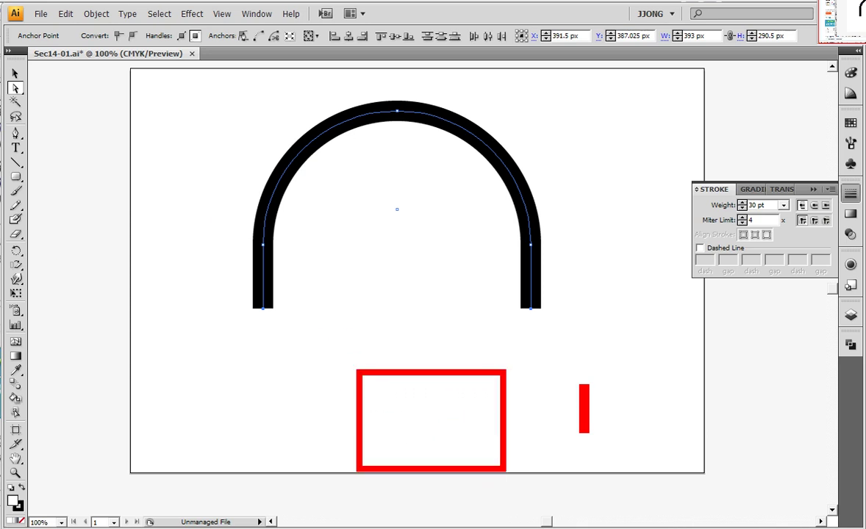
pyautogui.moveTo(430, 380); pyautogui.dragTo(428, 455)
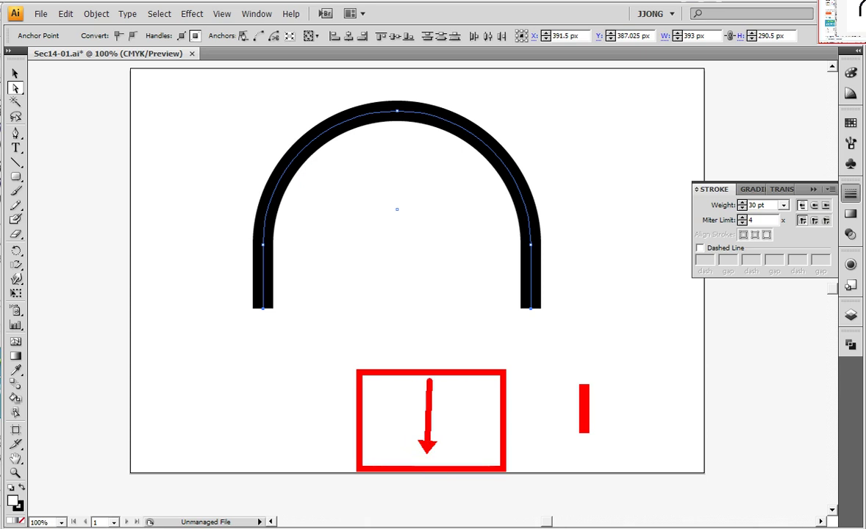
pyautogui.press('Escape')
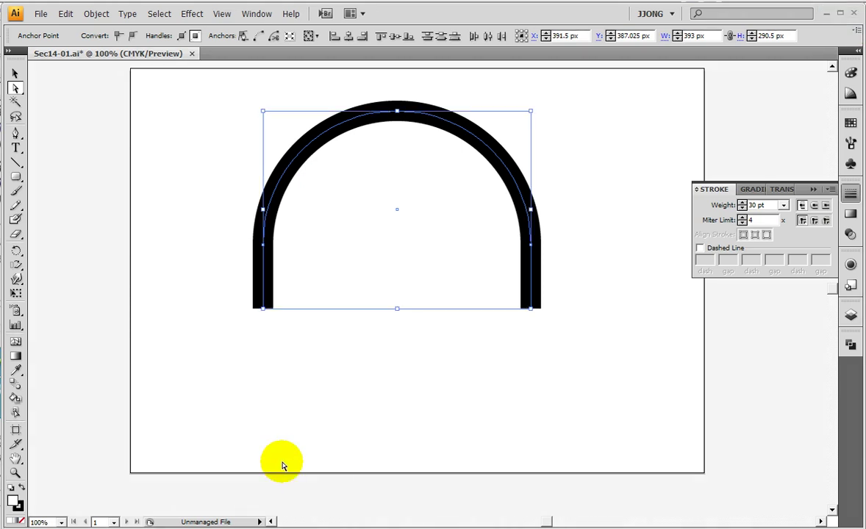
pyautogui.press('Down')
pyautogui.press('Down')
pyautogui.press('Down')
pyautogui.press('Down')
pyautogui.press('Down')
pyautogui.press('Down')
pyautogui.press('Down')
pyautogui.press('Down')
pyautogui.press('Down')
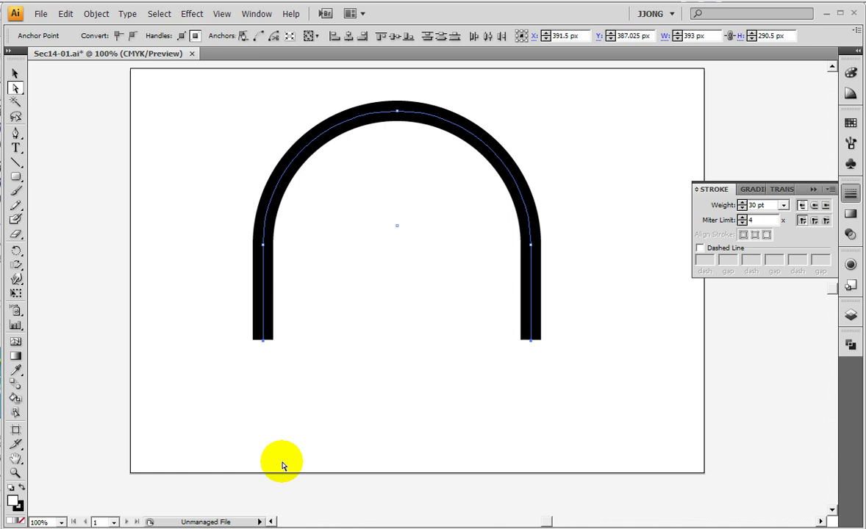
pyautogui.press('Down')
pyautogui.press('Down')
pyautogui.press('Down')
pyautogui.press('Down')
pyautogui.press('Down')
pyautogui.press('Down')
pyautogui.press('Down')
pyautogui.press('Down')
pyautogui.press('Down')
pyautogui.press('Down')
pyautogui.press('Down')
pyautogui.press('Down')
pyautogui.press('Down')
pyautogui.press('Down')
pyautogui.press('Down')
pyautogui.press('Down')
pyautogui.press('Down')
pyautogui.press('Down')
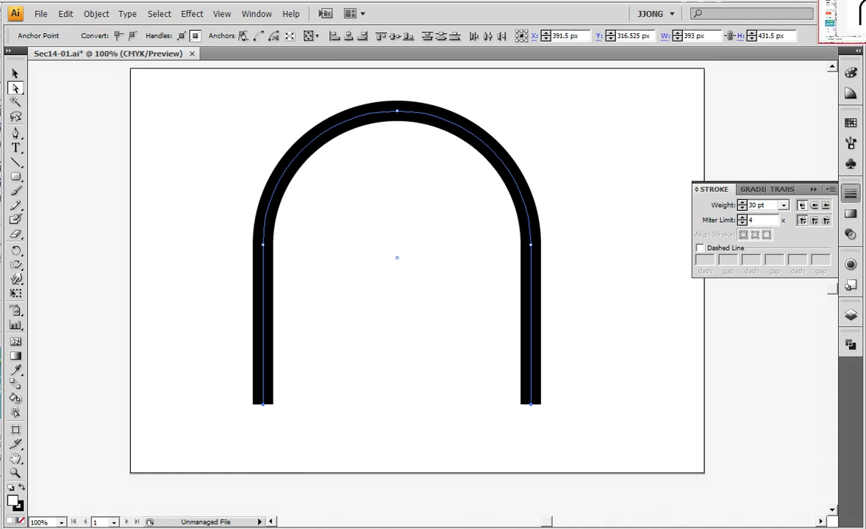
pyautogui.moveTo(361, 232); pyautogui.dragTo(428, 297)
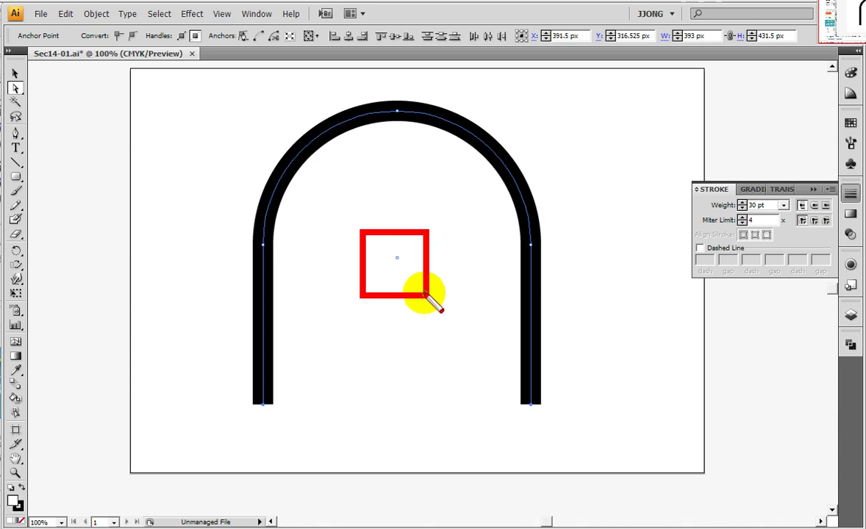
# - Select the 393 × 431.5 px arch path and switch to the Scale tool
pyautogui.press('Escape')
pyautogui.click(397, 259)
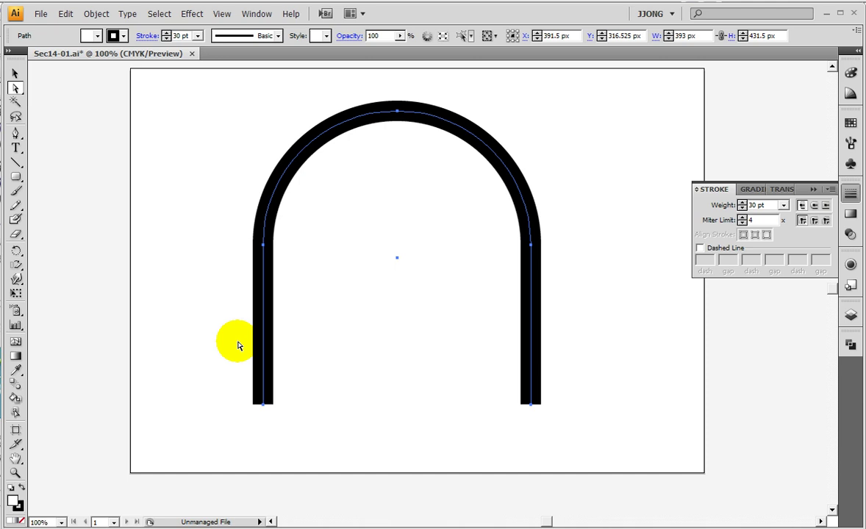
pyautogui.hotkey('ctrl', '2')
pyautogui.moveTo(381, 95); pyautogui.dragTo(422, 140)
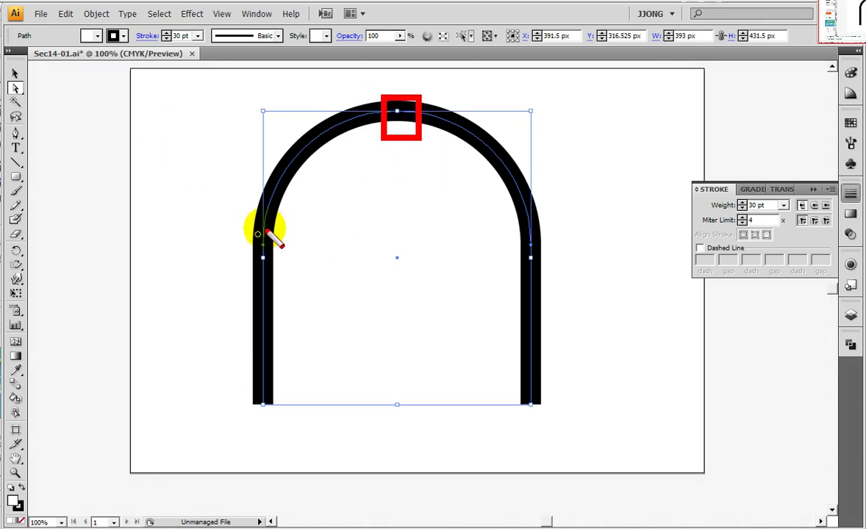
pyautogui.moveTo(242, 235); pyautogui.dragTo(297, 271)
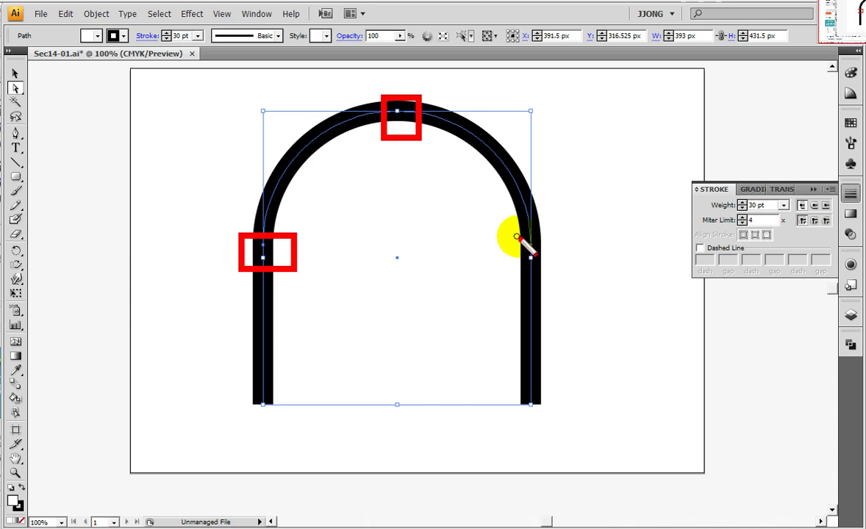
pyautogui.moveTo(509, 227); pyautogui.dragTo(565, 279)
pyautogui.moveTo(519, 384); pyautogui.dragTo(558, 427)
pyautogui.moveTo(226, 385); pyautogui.dragTo(291, 425)
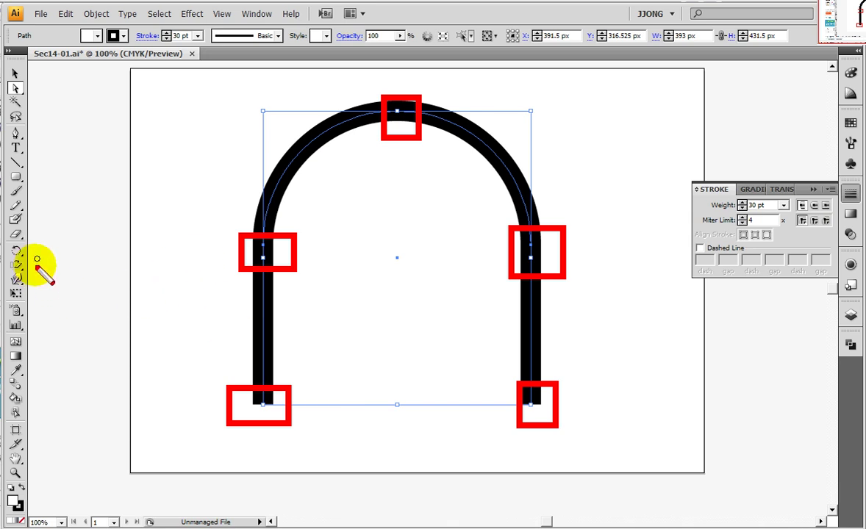
pyautogui.moveTo(16, 266); pyautogui.dragTo(70, 268)
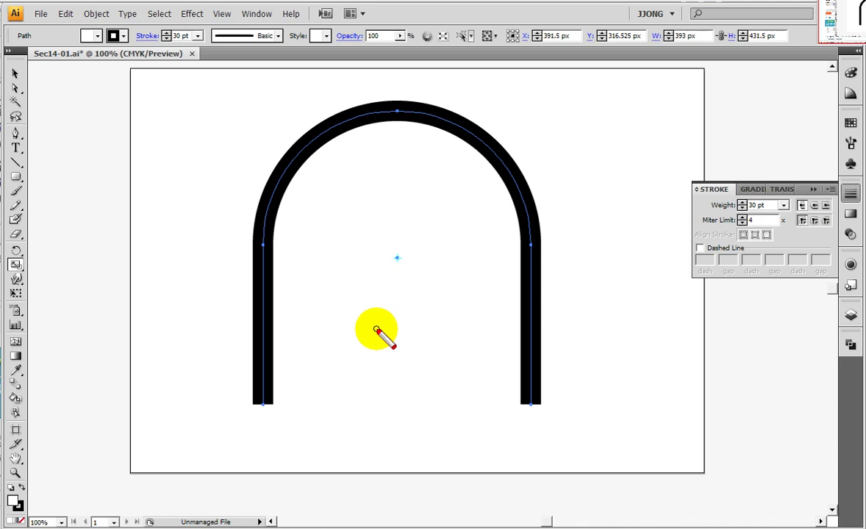
pyautogui.moveTo(381, 304); pyautogui.dragTo(425, 339)
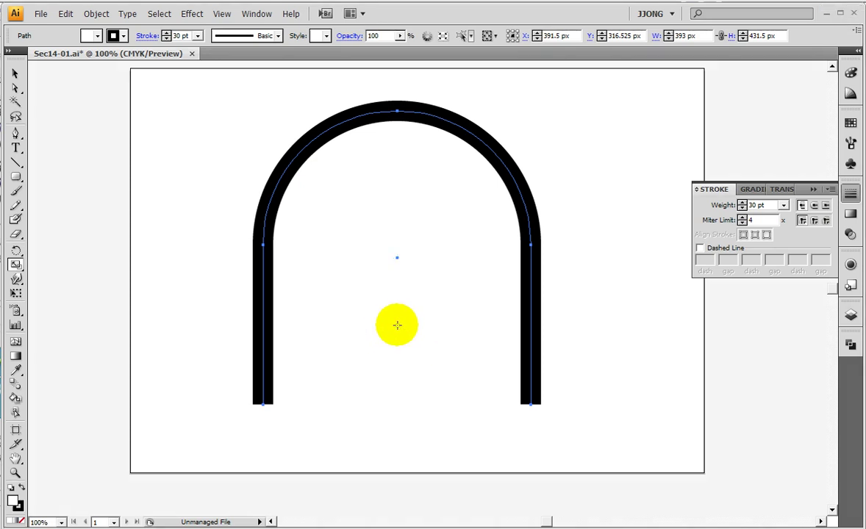
# - Set a scale origin below the arch centre with Uniform 70% and Scale Strokes & Effects on
pyautogui.keyDown('alt'); pyautogui.click(393, 335); pyautogui.keyUp('alt')
pyautogui.moveTo(456, 179); pyautogui.dragTo(679, 137)
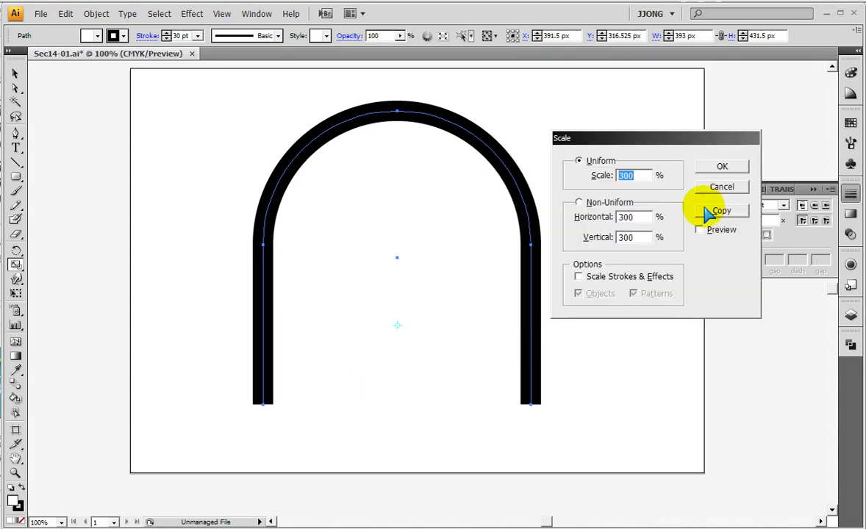
pyautogui.write('70')
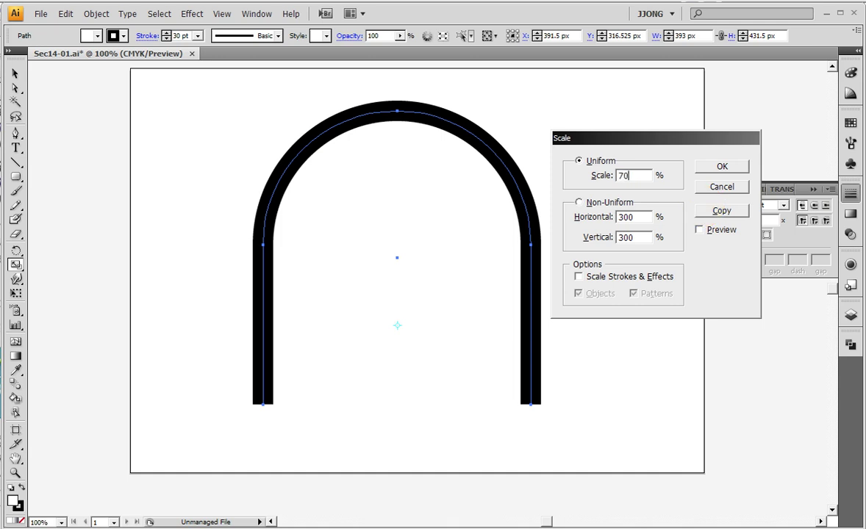
pyautogui.click(714, 208)
pyautogui.click(579, 277)
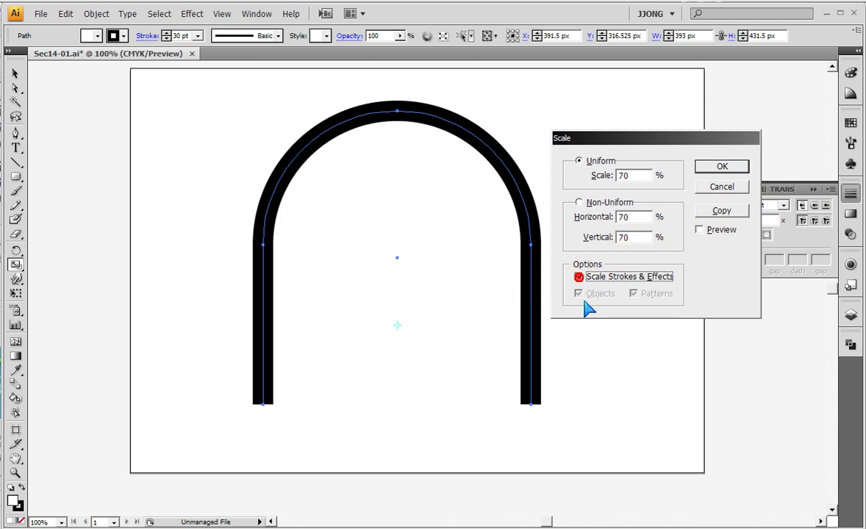
pyautogui.moveTo(565, 265); pyautogui.dragTo(597, 292)
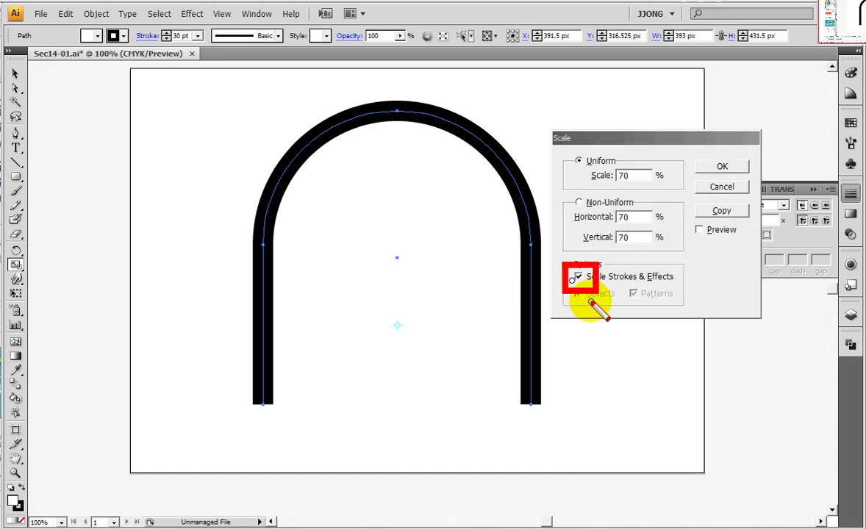
pyautogui.moveTo(592, 153)
pyautogui.mouseDown()
pyautogui.moveTo(644, 190)
pyautogui.moveTo(767, 232)
pyautogui.mouseUp()
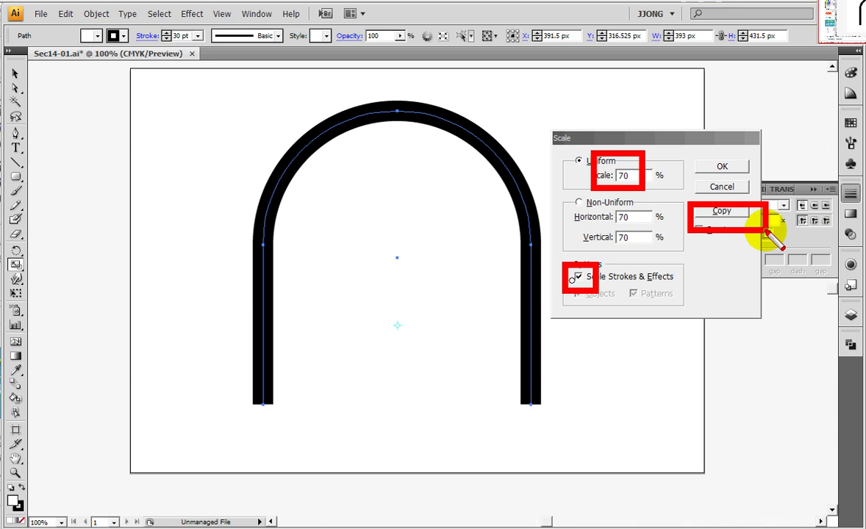
# - Copy the arch at 70%, then repeat twice with Ctrl+D for four nested arches
pyautogui.click(735, 213)
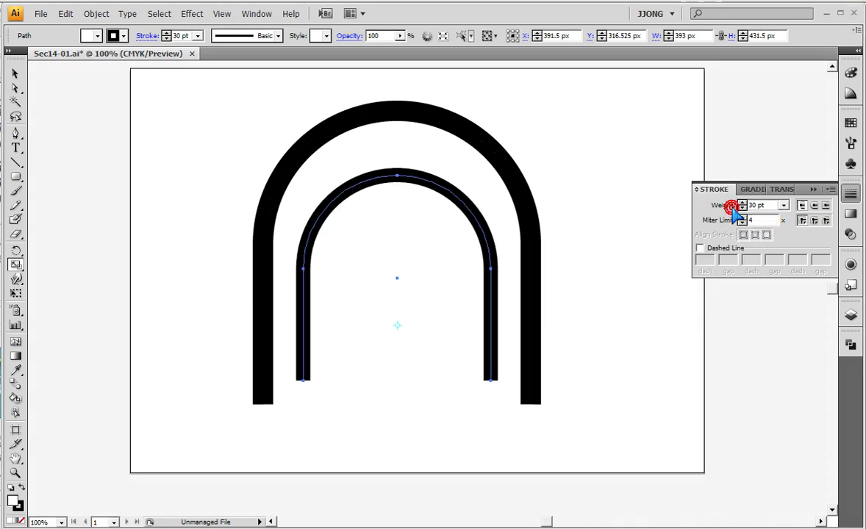
pyautogui.hotkey('ctrl', 'd')
pyautogui.hotkey('ctrl', 'd')
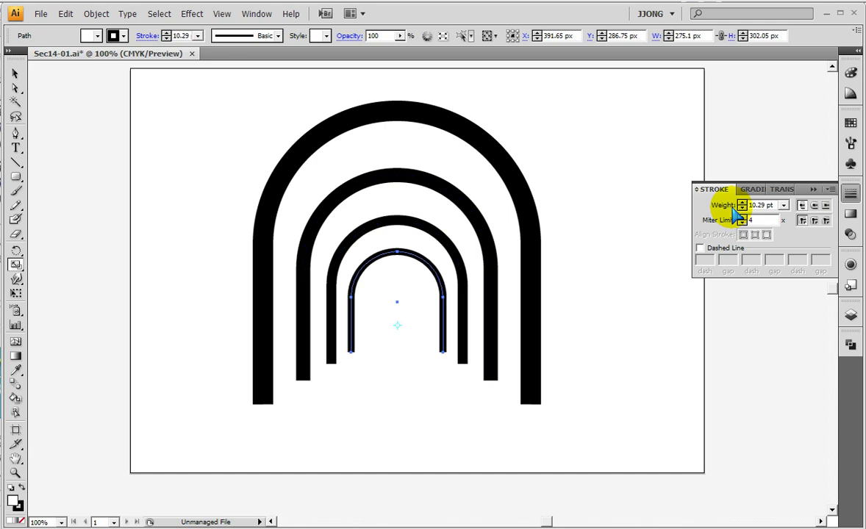
pyautogui.hotkey('ctrl', 'd')
pyautogui.hotkey('ctrl', 'd')
pyautogui.hotkey('ctrl', 'd')
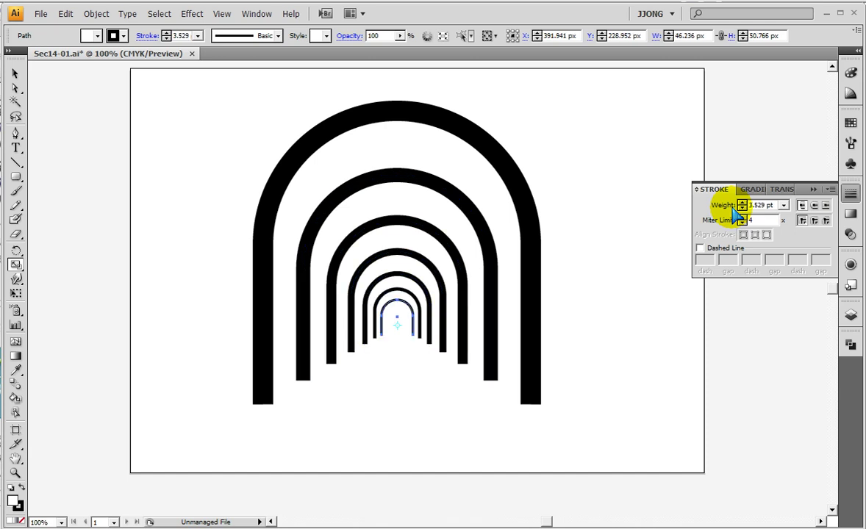